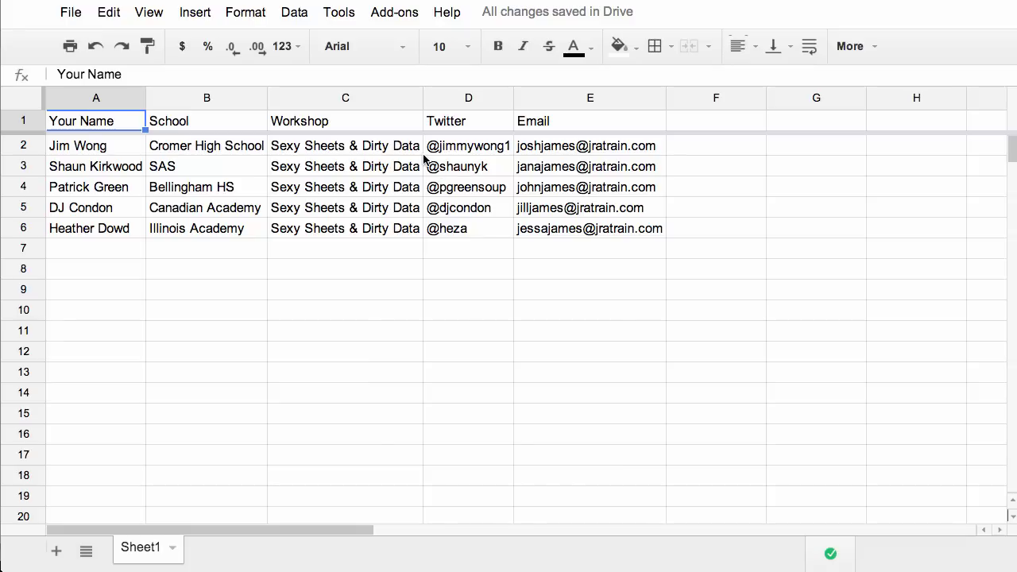
Install the autoCrat add-on from Get add-ons and accept its requested permissions.
left_click(397, 13)
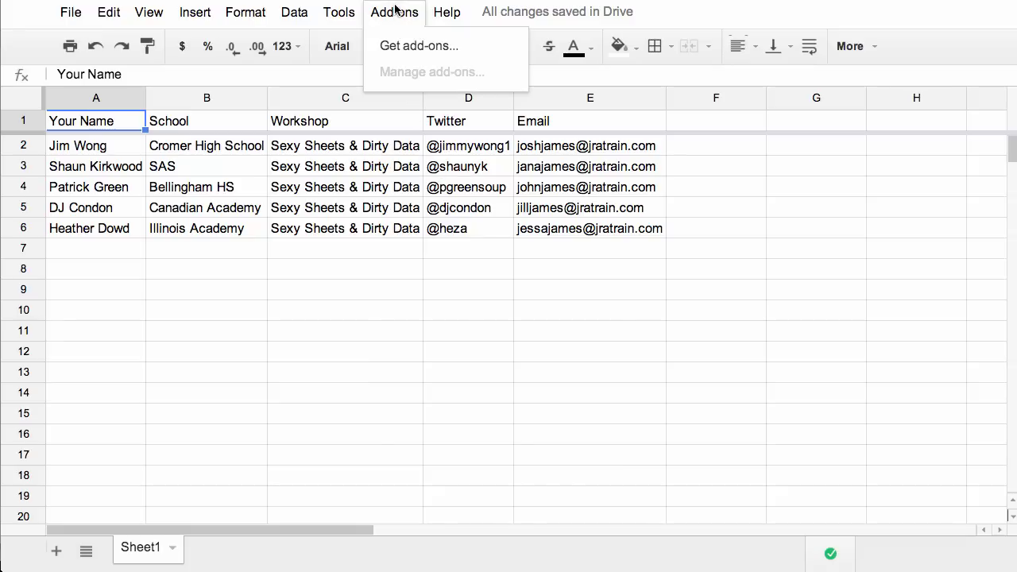
left_click(407, 50)
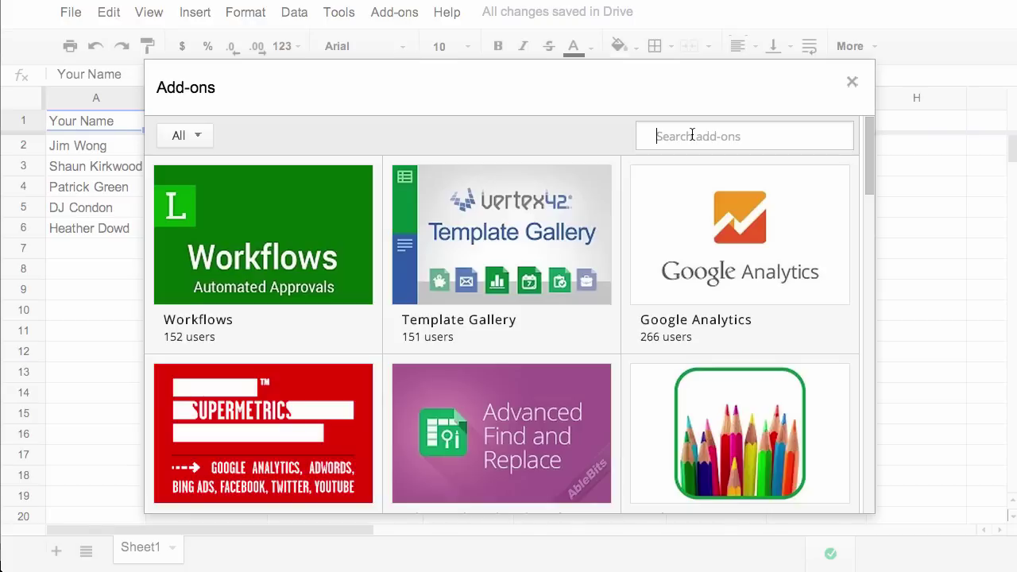
type("autocrat")
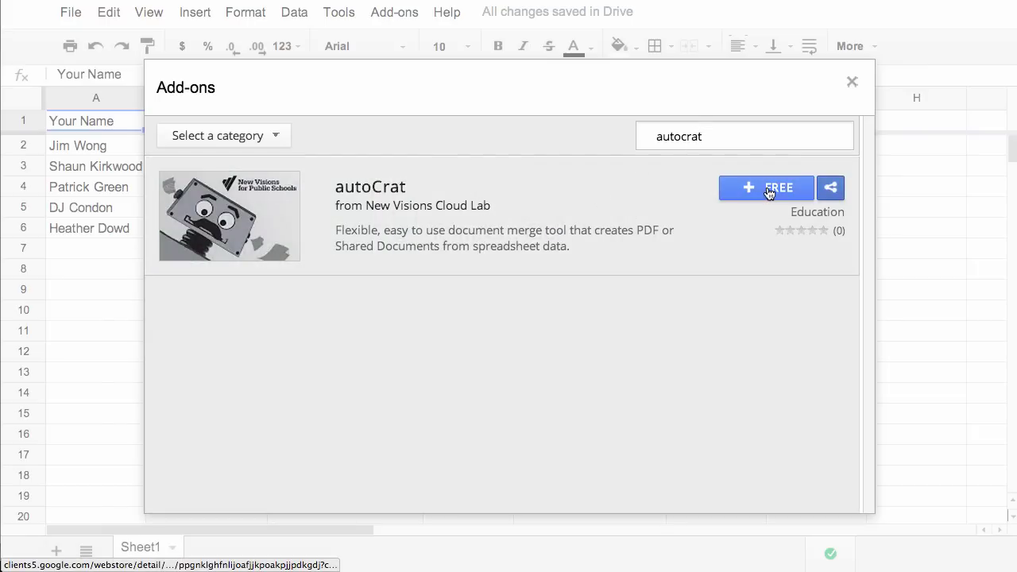
left_click(768, 188)
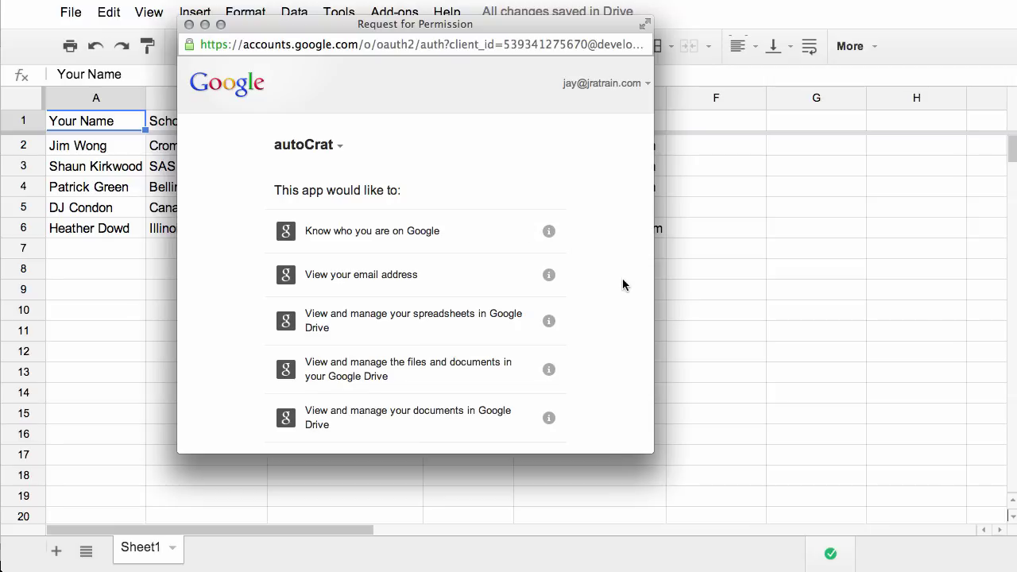
scroll(623, 285, "down", 5)
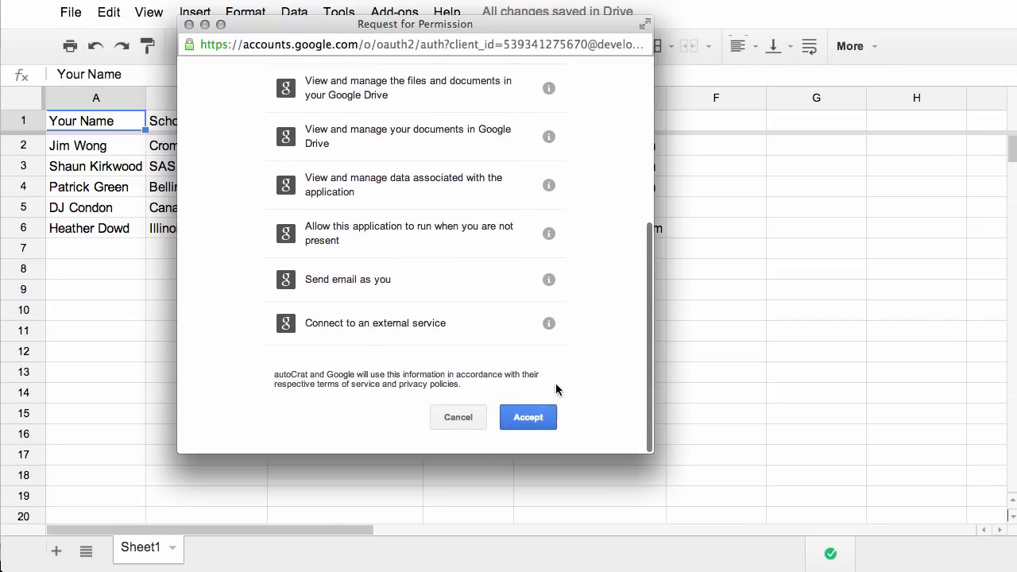
left_click(530, 423)
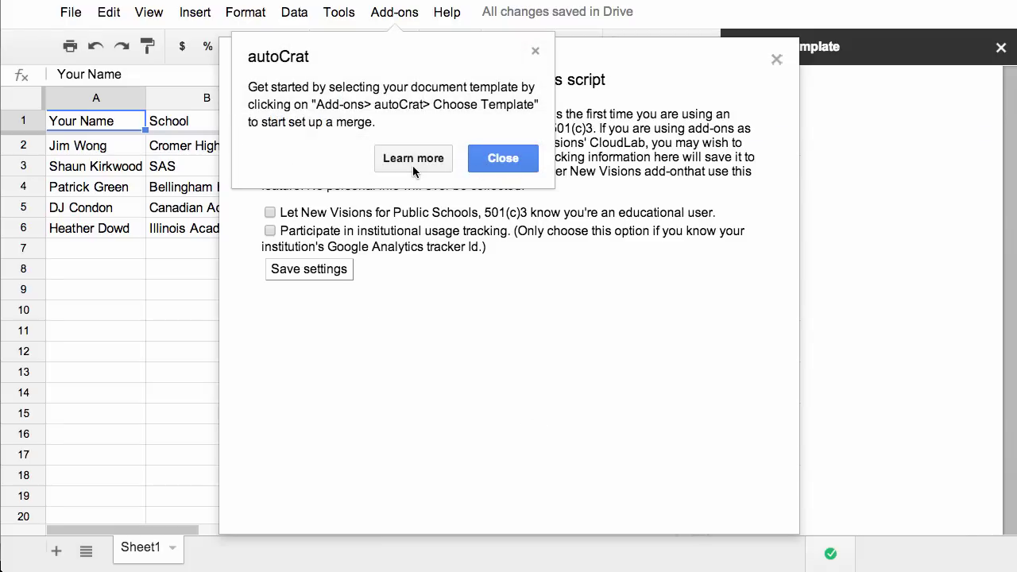
Dismiss autoCrat's getting-started tip, opt in as an educational user, and save settings.
left_click(504, 159)
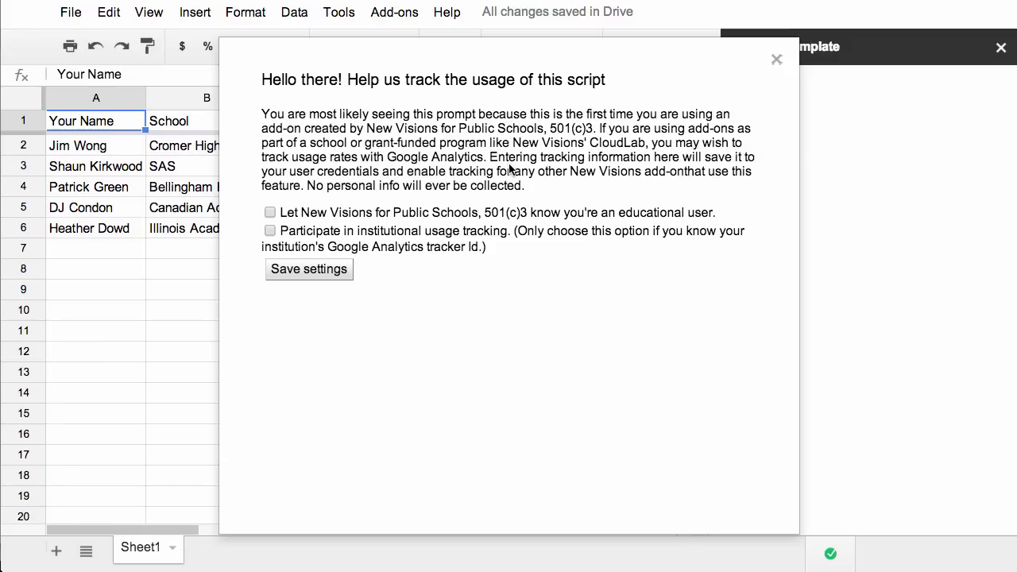
left_click(271, 212)
left_click(296, 270)
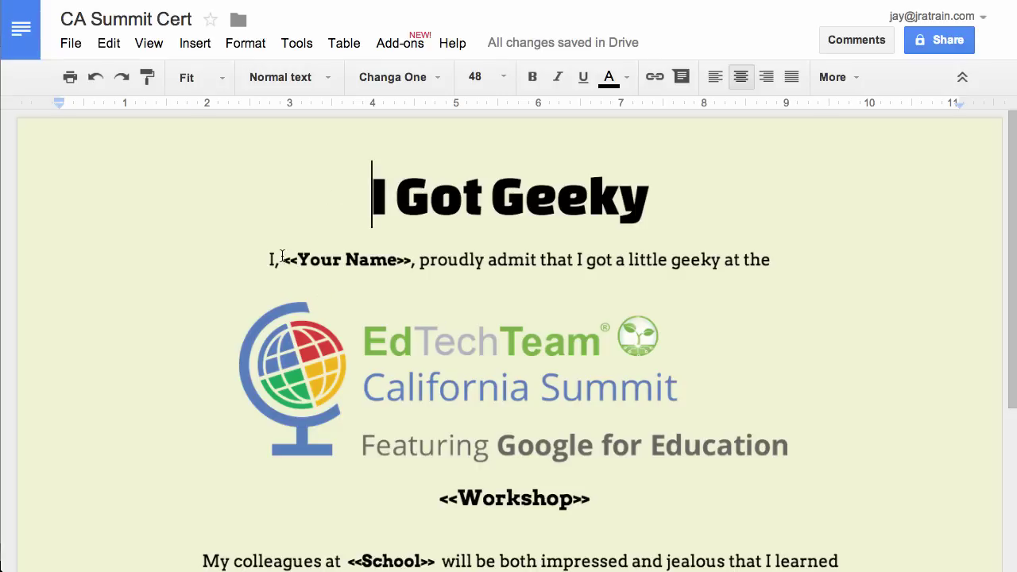
left_click_drag(283, 260, 412, 257)
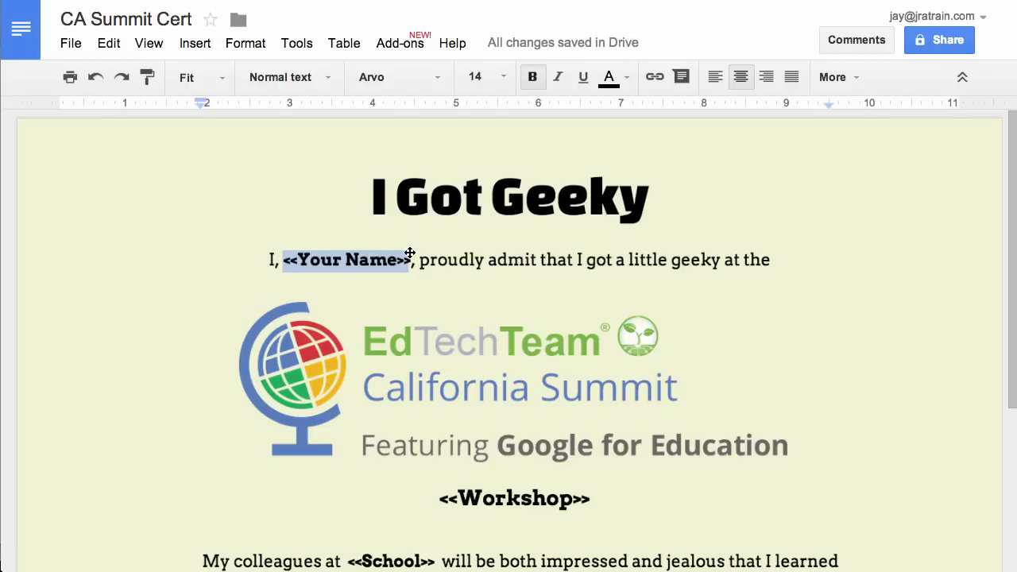
left_click_drag(439, 498, 595, 495)
scroll(596, 495, "down", 5)
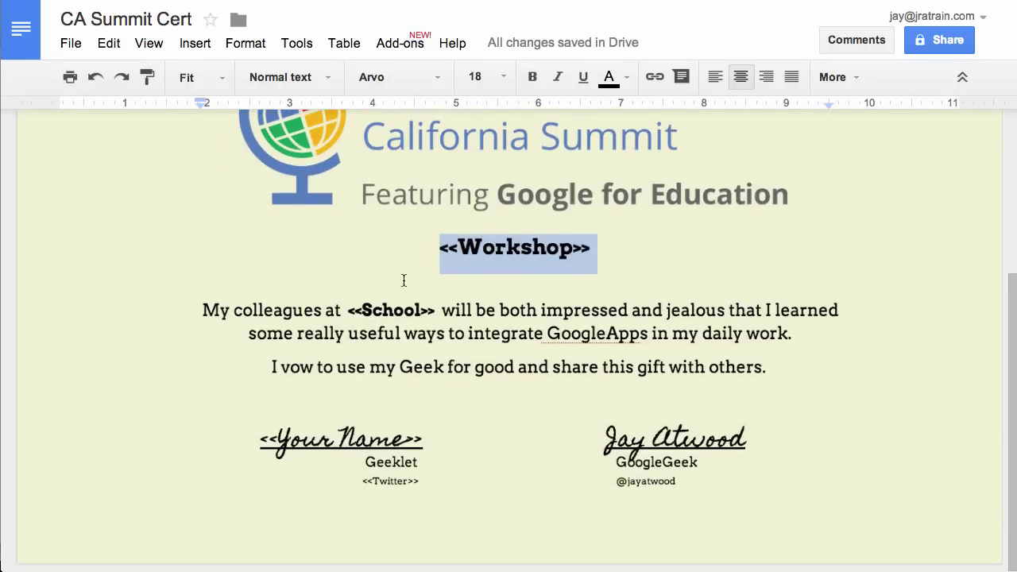
left_click_drag(351, 311, 437, 312)
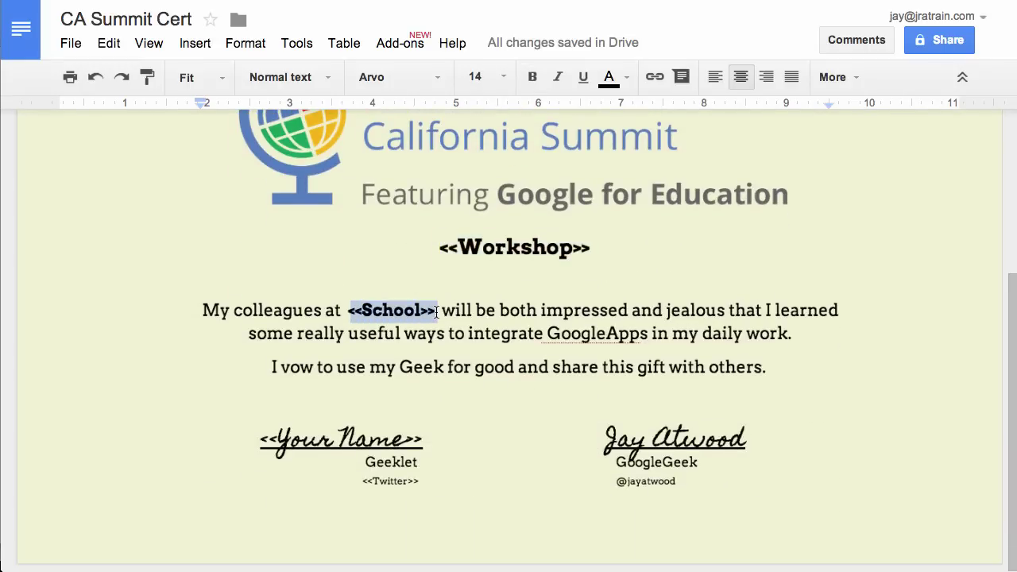
left_click_drag(261, 439, 421, 441)
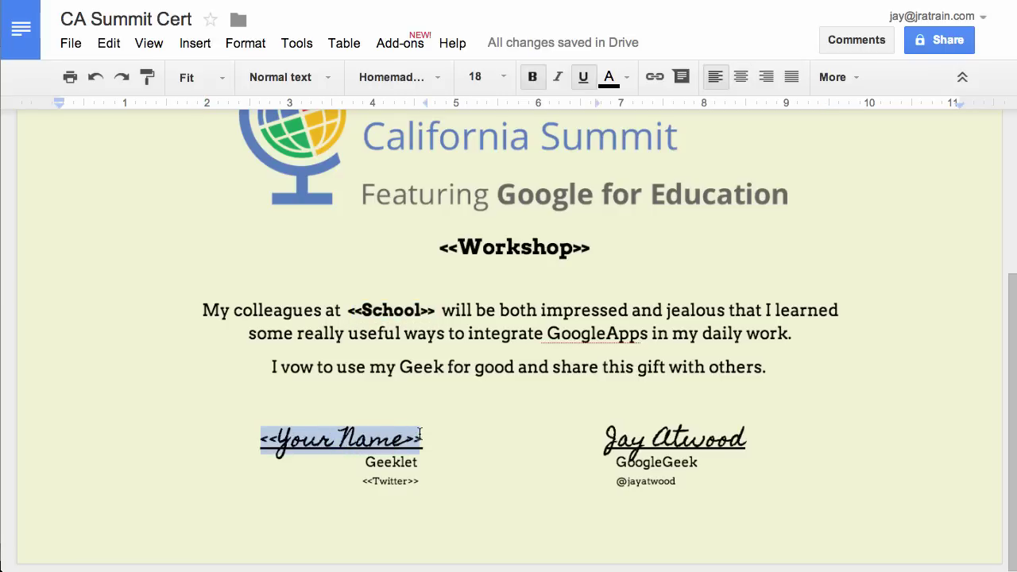
left_click_drag(362, 481, 418, 480)
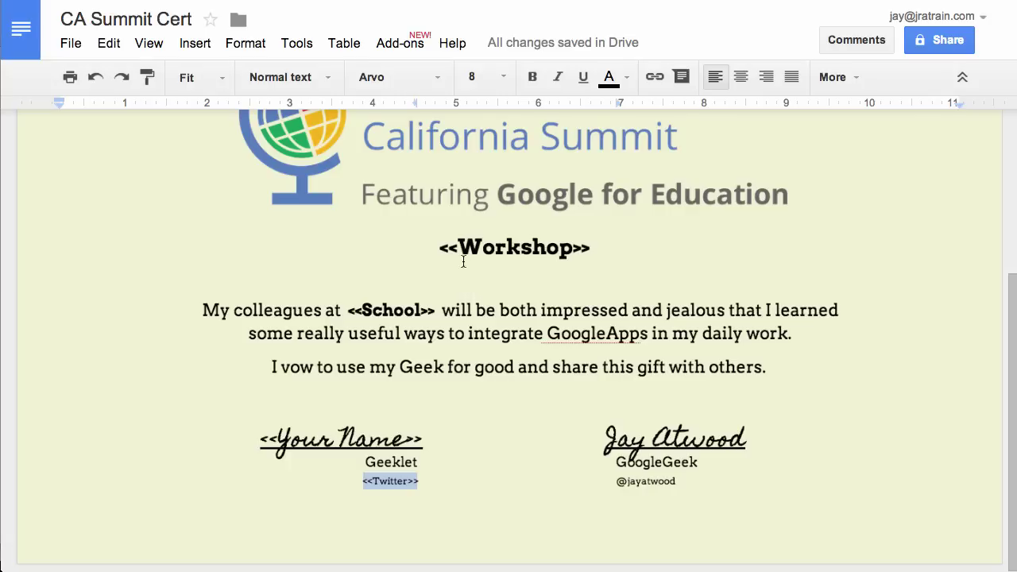
left_click_drag(442, 248, 459, 247)
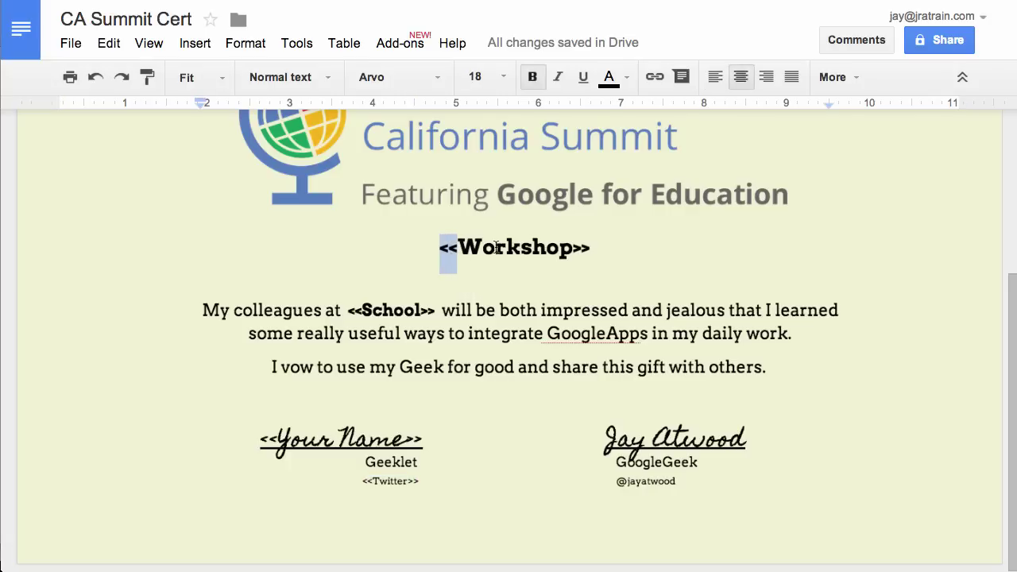
left_click_drag(573, 249, 587, 251)
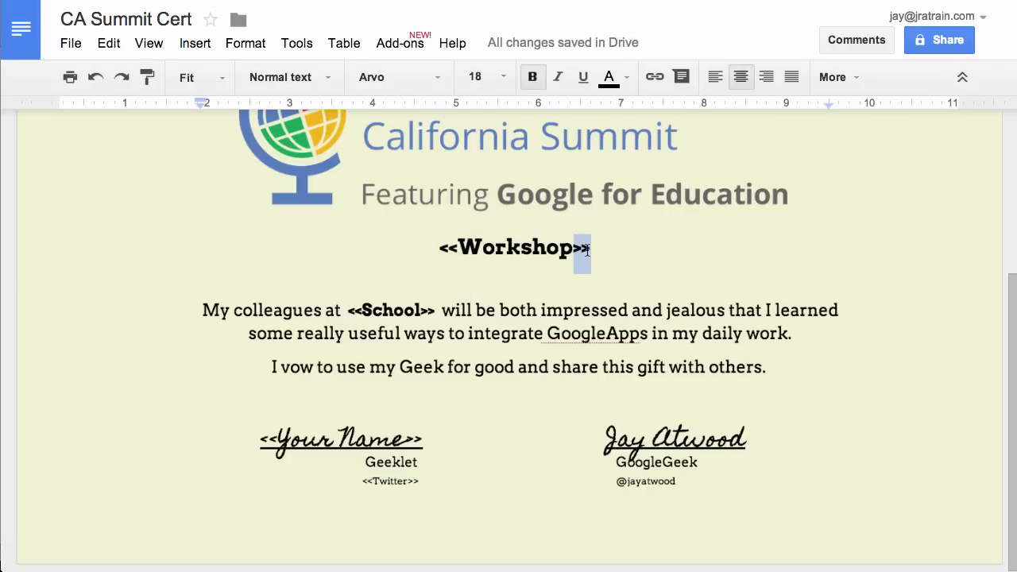
scroll(442, 443, "up", 4)
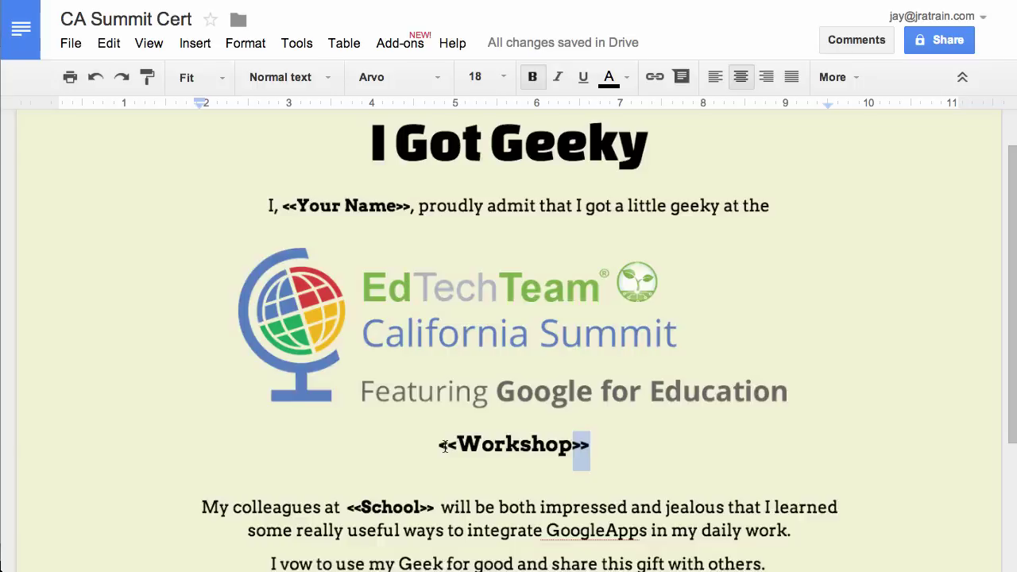
scroll(445, 446, "up", 1)
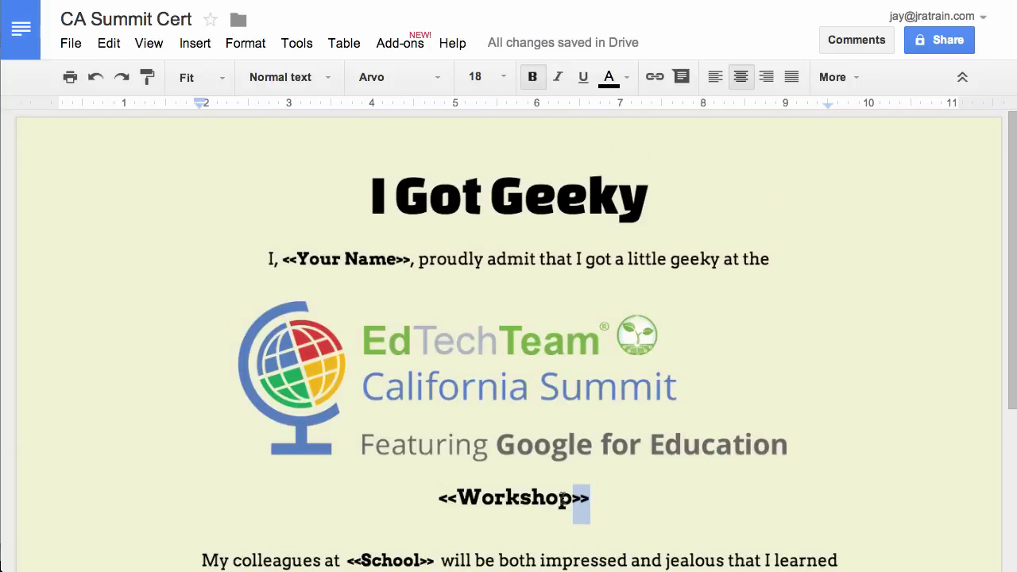
key("Right")
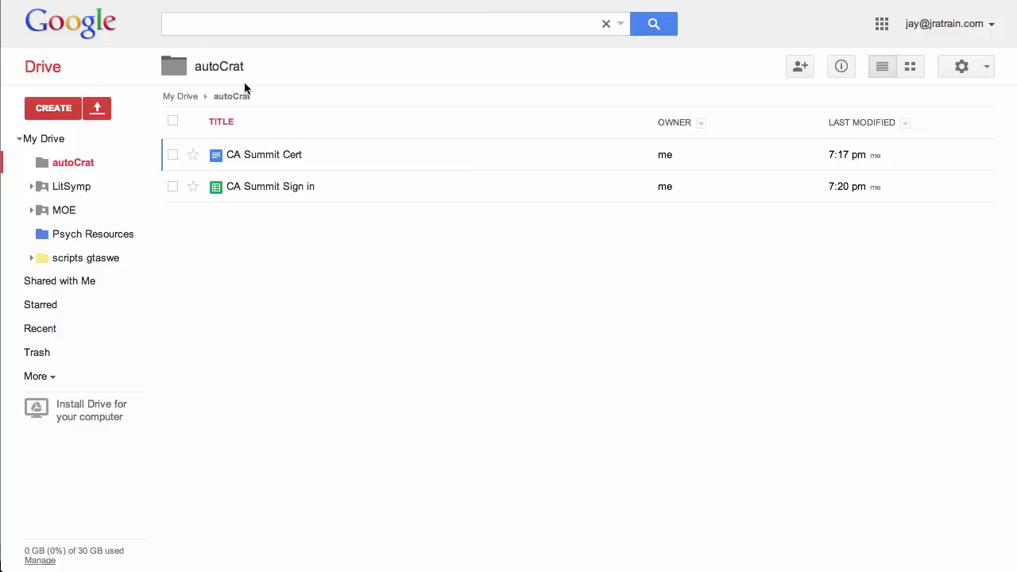
Open the CA Summit Sign in spreadsheet from the autoCrat Drive folder.
left_click(256, 187)
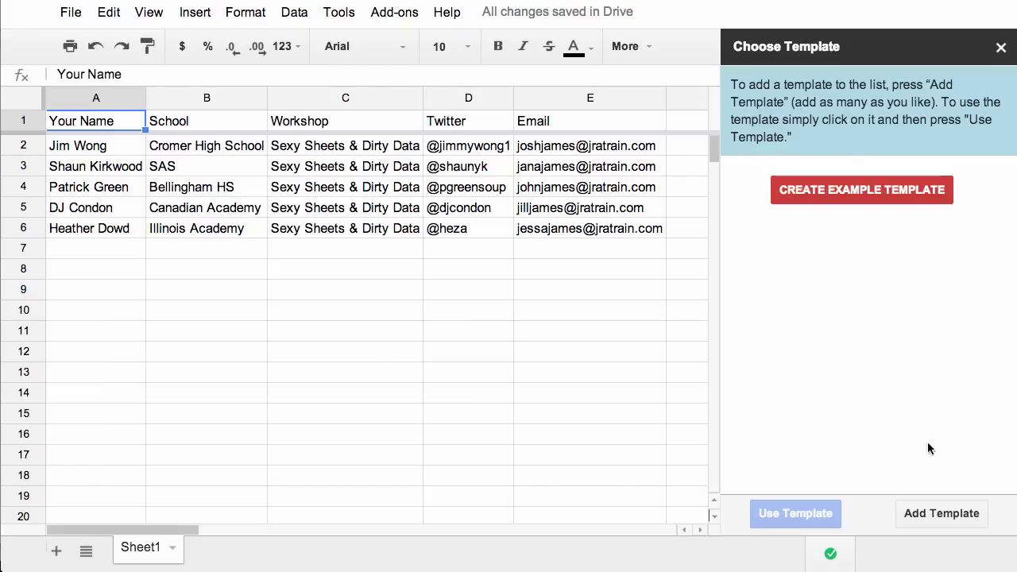
Add the CA Summit Cert document from the autoCrat folder as a template.
left_click(943, 513)
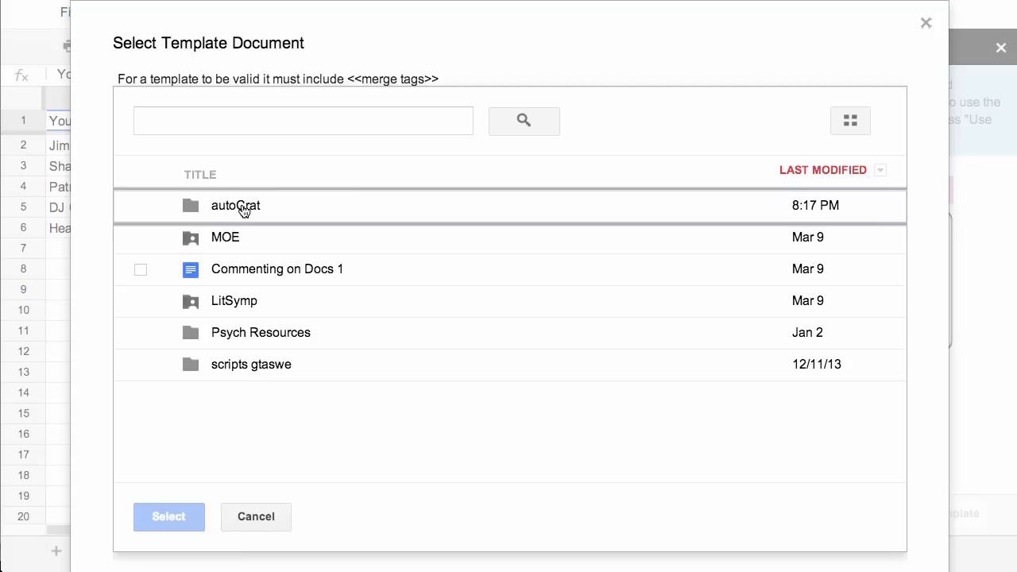
left_click(243, 209)
left_click(140, 278)
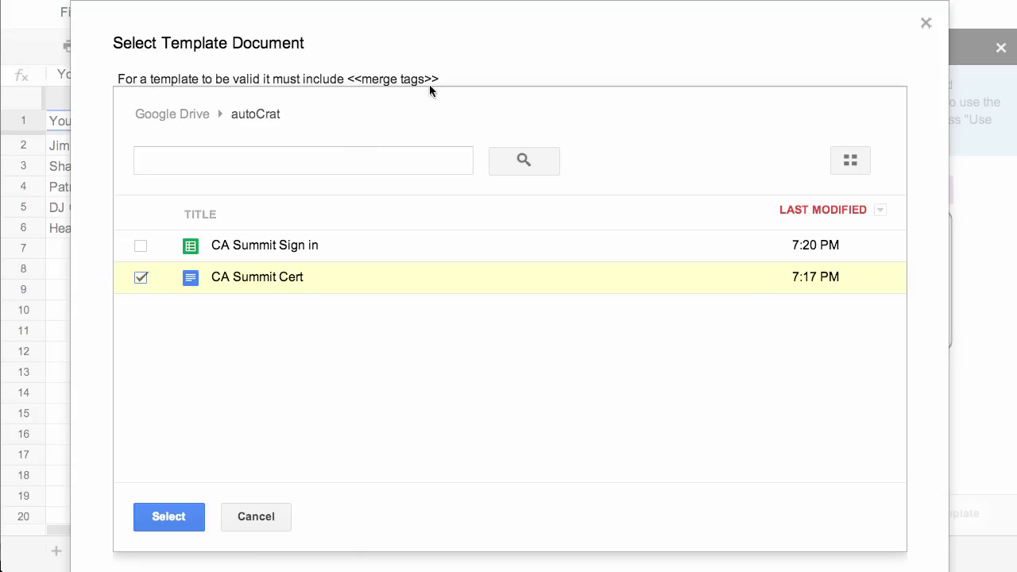
left_click(186, 518)
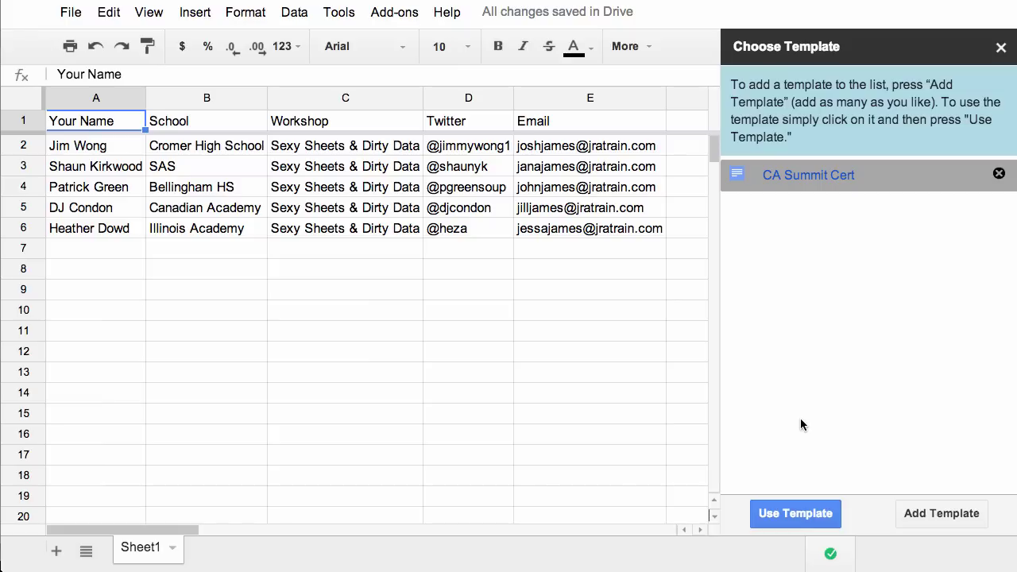
Select CA Summit Cert in the template list and use it for the merge.
left_click(792, 517)
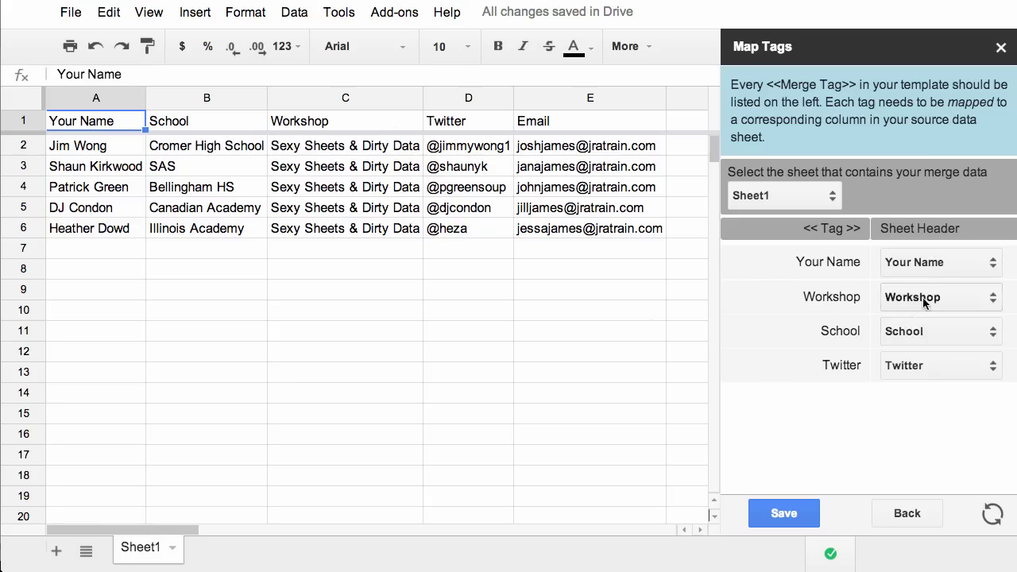
Keep Your Name mapped to its column, choose Sheet1 as data sheet, refresh tags, and save.
left_click(931, 263)
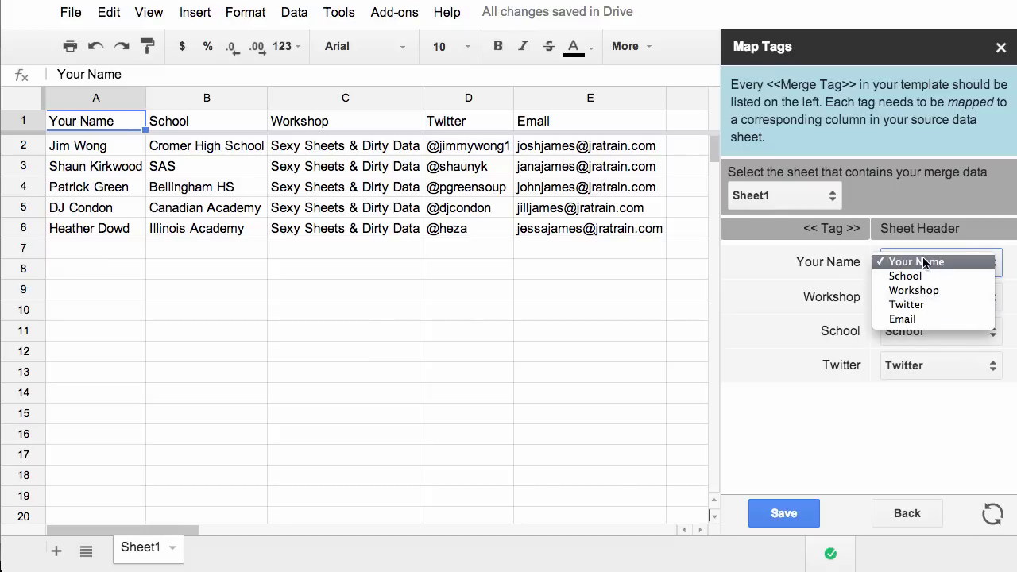
left_click(923, 262)
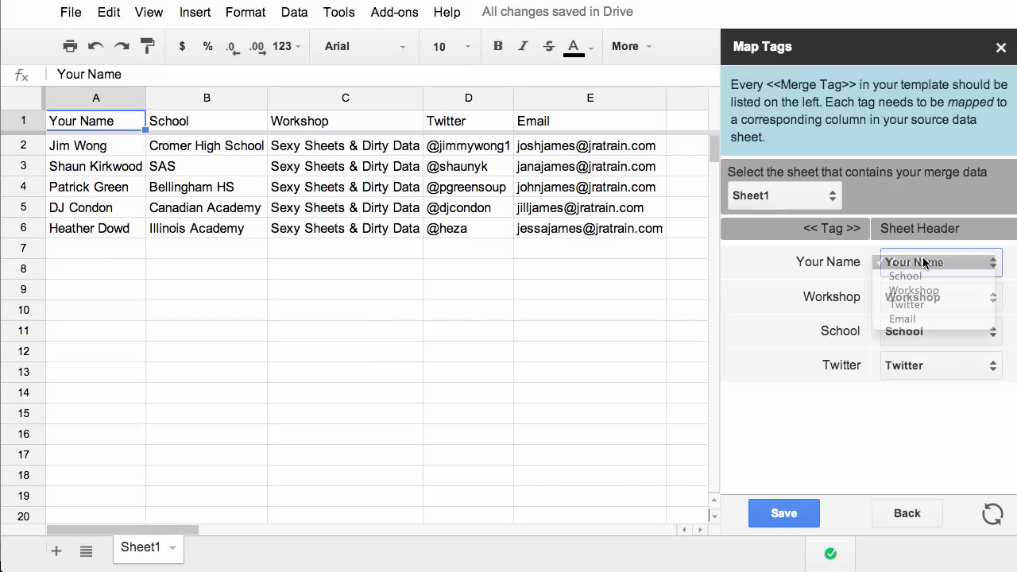
left_click(822, 196)
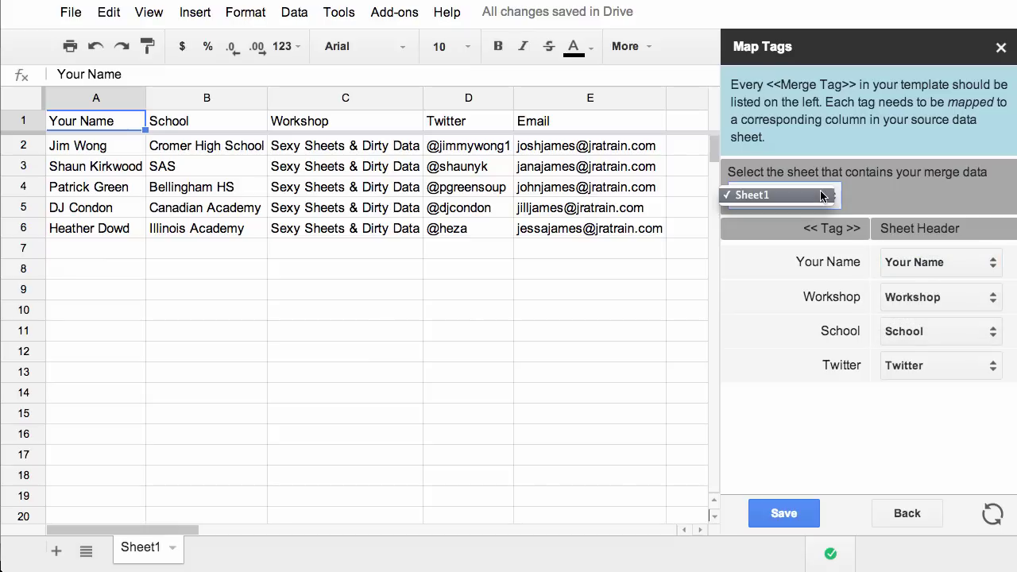
left_click(821, 195)
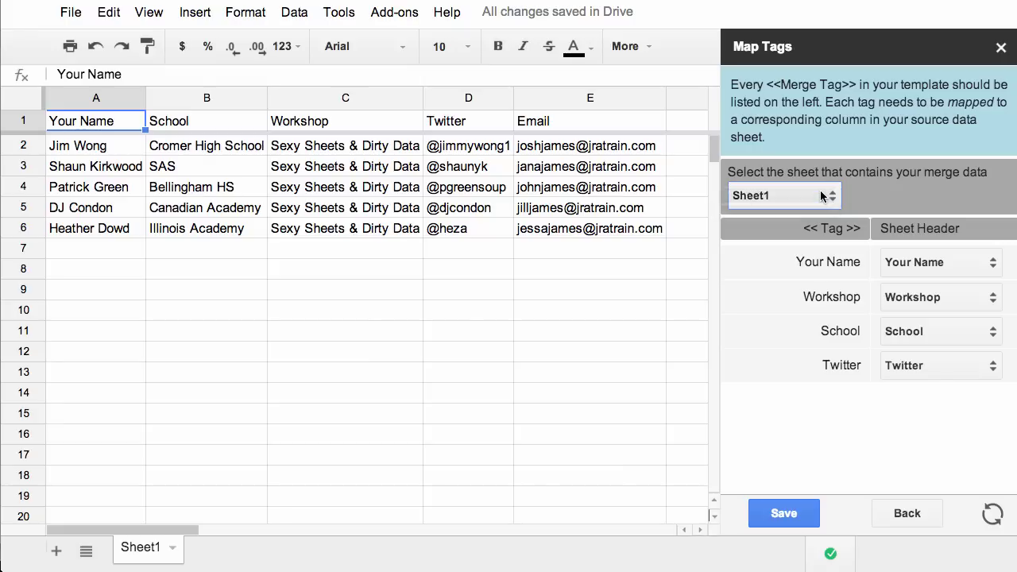
left_click(992, 515)
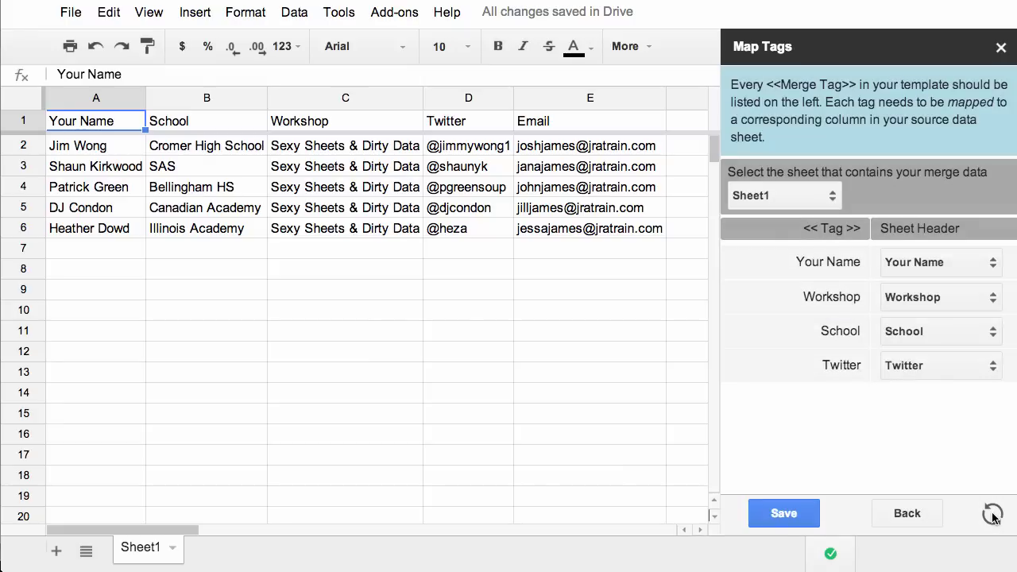
left_click(774, 514)
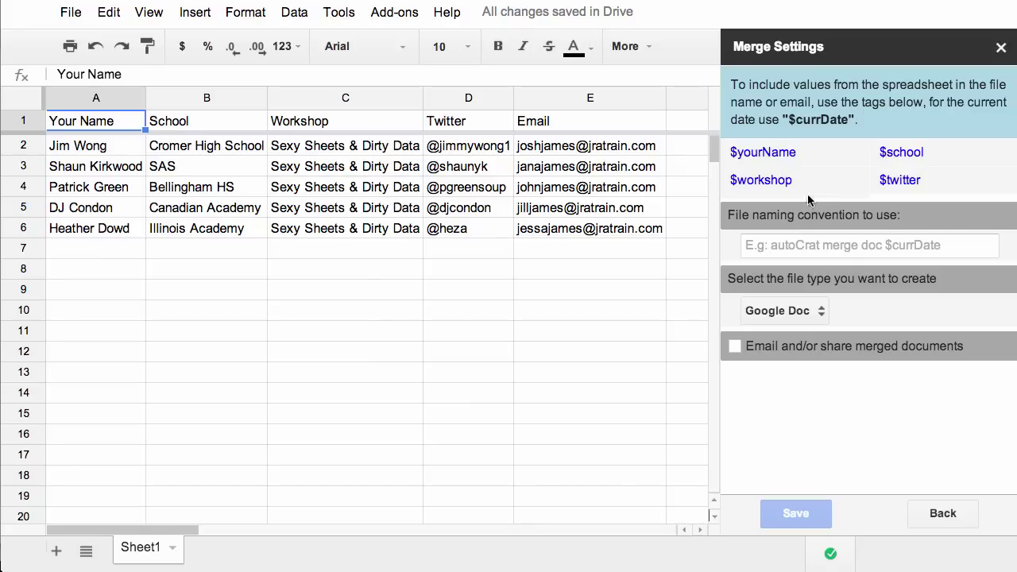
Set the merged file naming pattern to '$yourName - CA Cert'.
scroll(828, 159, "down", 2)
scroll(827, 159, "up", 2)
left_click_drag(801, 152, 729, 150)
key("super+c")
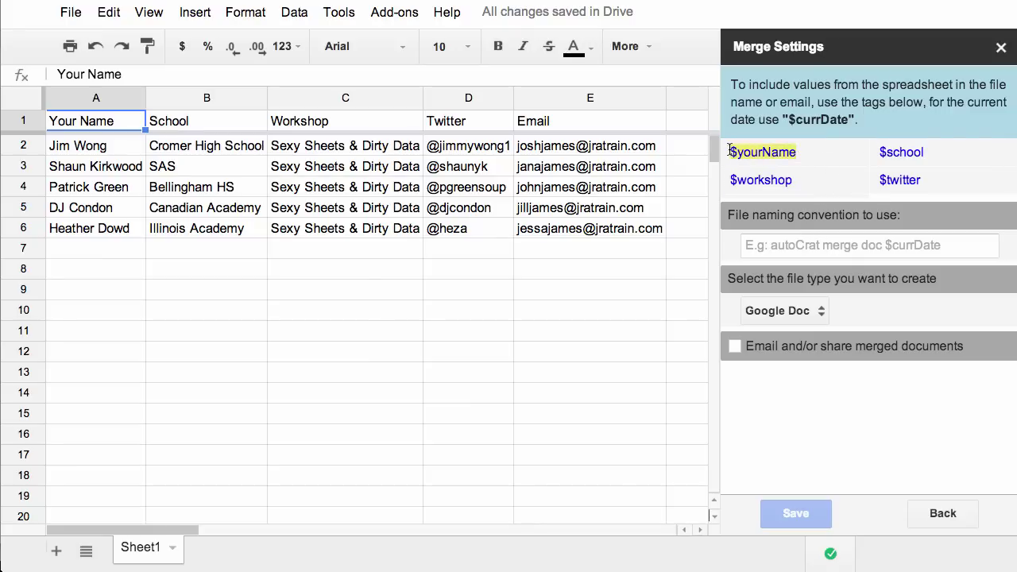
left_click(782, 247)
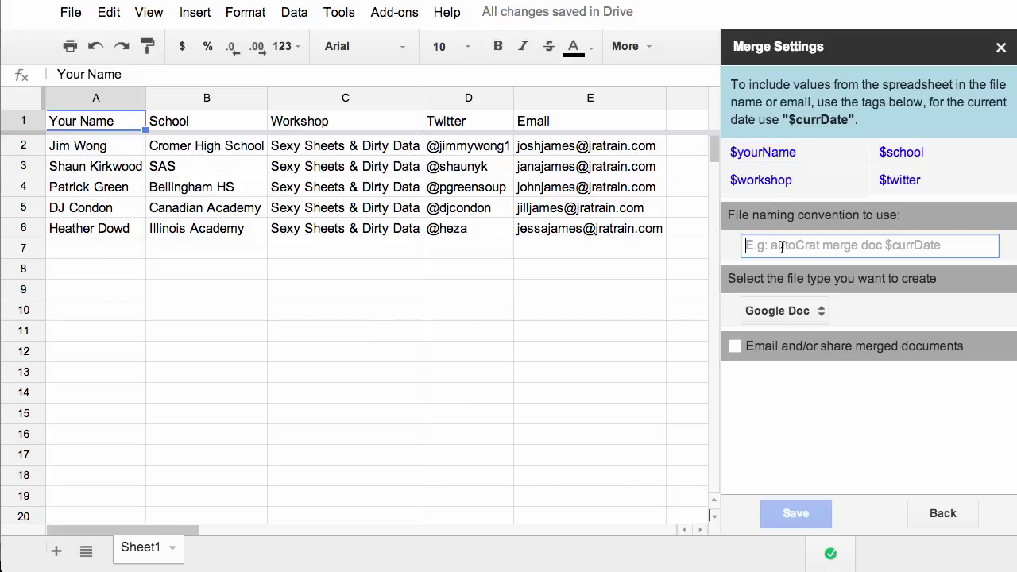
key("super+v")
type("- CA")
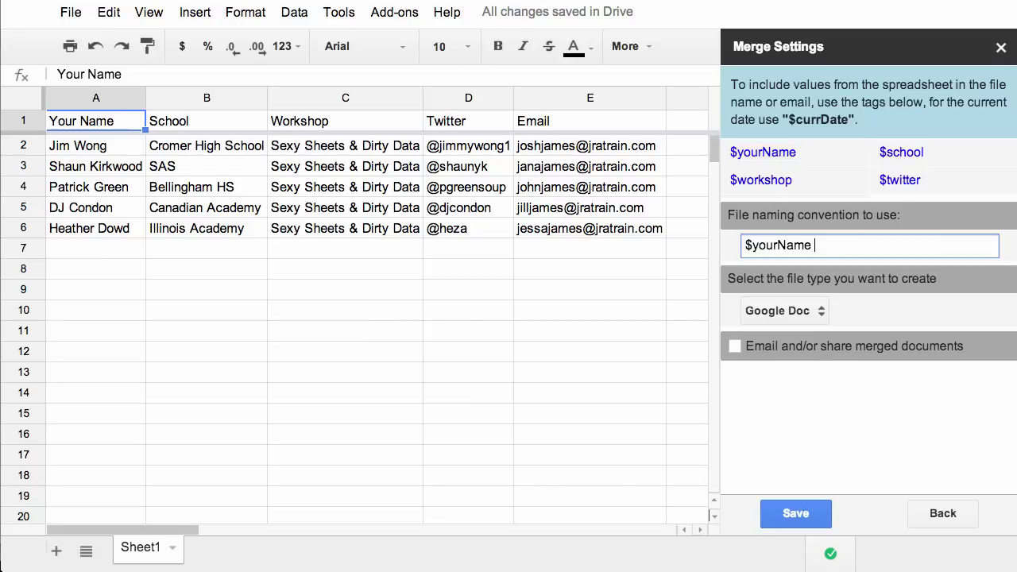
type(" Cert")
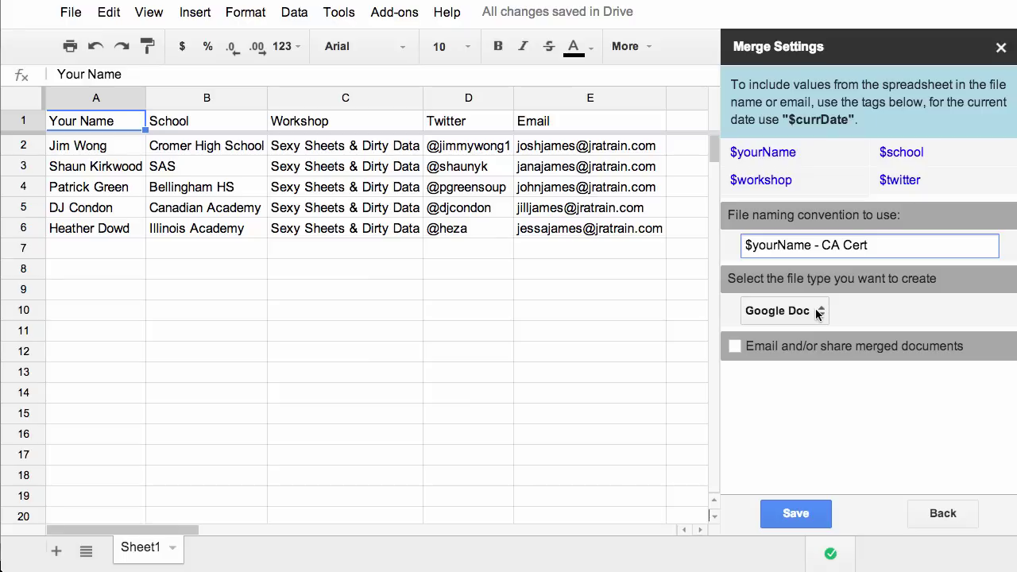
Keep Google Doc as the output file type and turn on emailing merged documents.
left_click(818, 312)
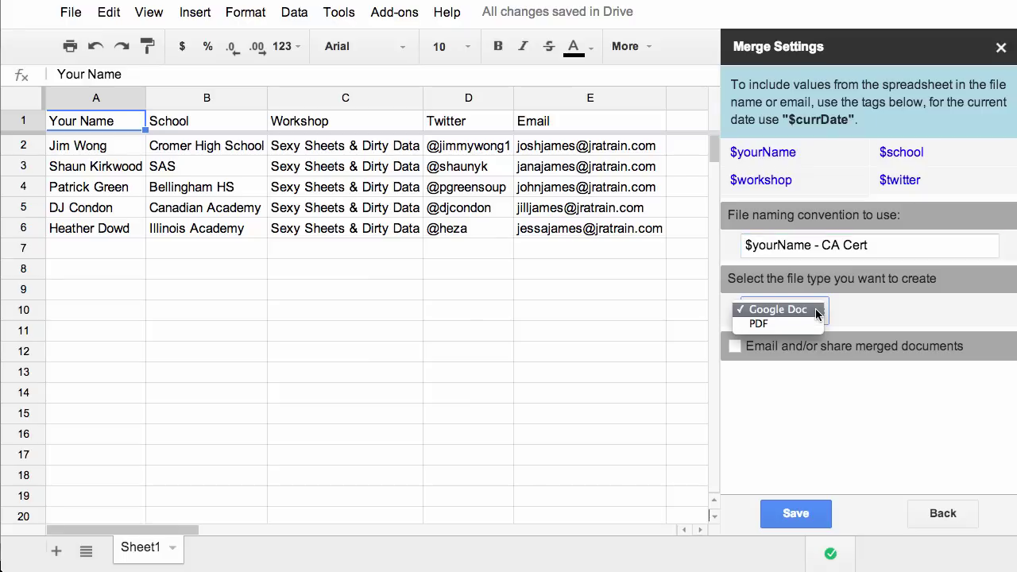
left_click(811, 325)
left_click(809, 312)
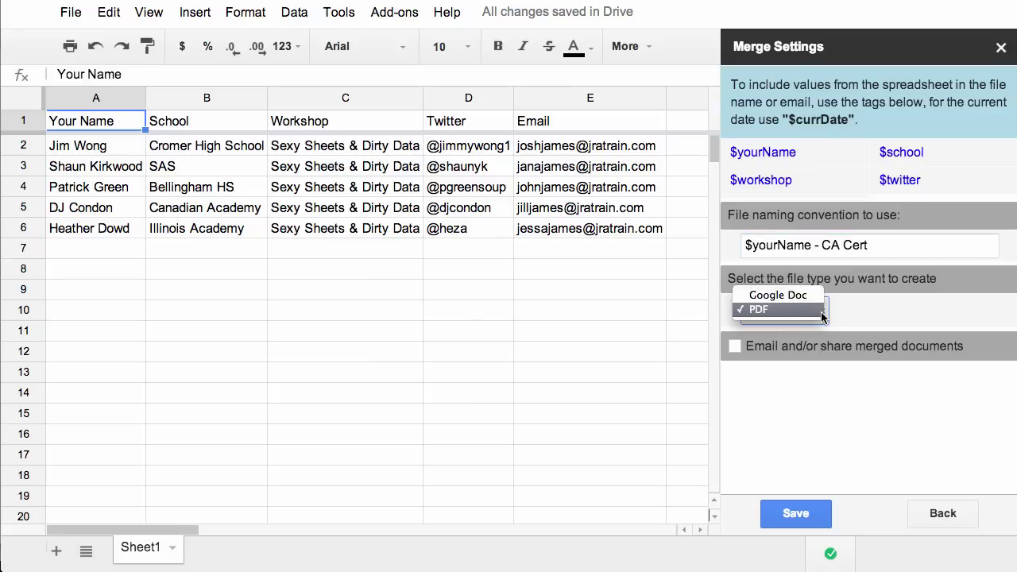
left_click(807, 294)
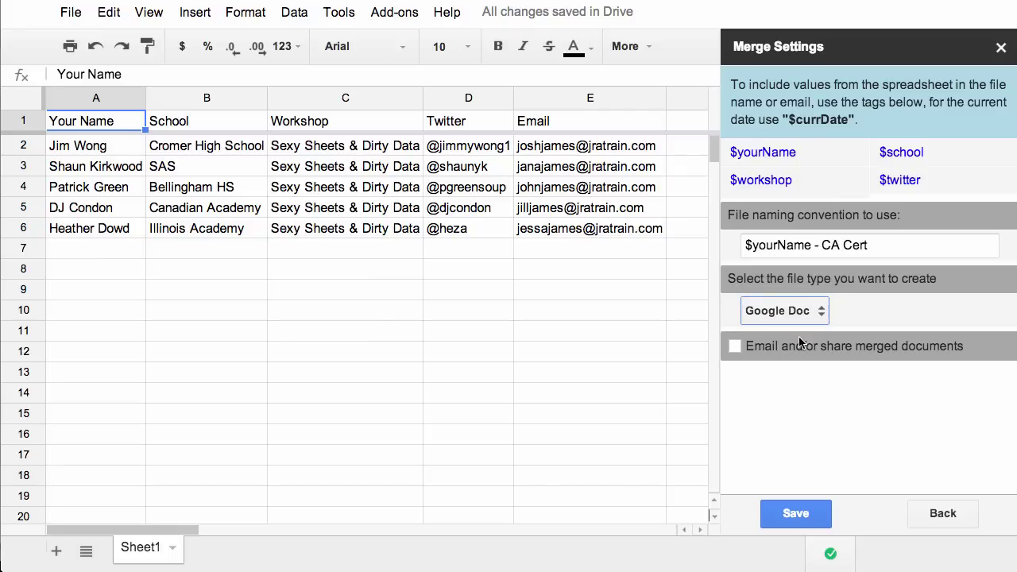
left_click(735, 347)
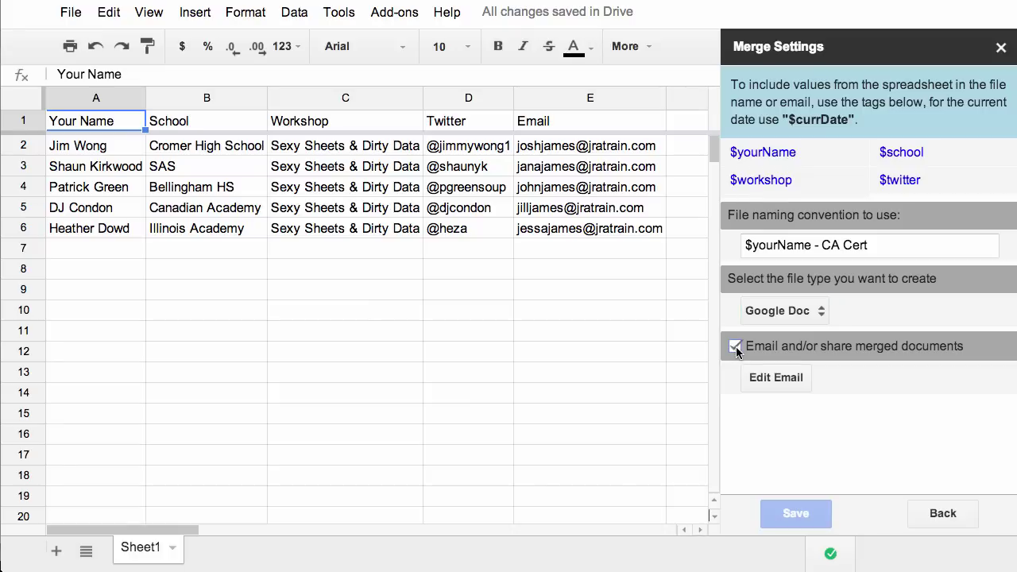
Address emails to $yourname, subject 'Here's your certificate!!', with a 'Congrats on attending $workshop!' note signed by the sender.
left_click(780, 377)
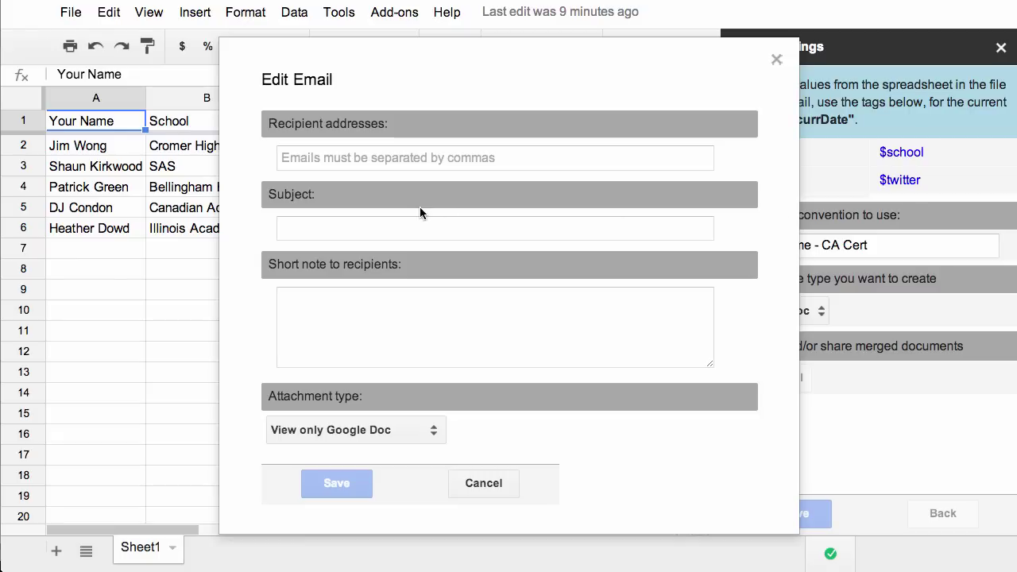
left_click(372, 153)
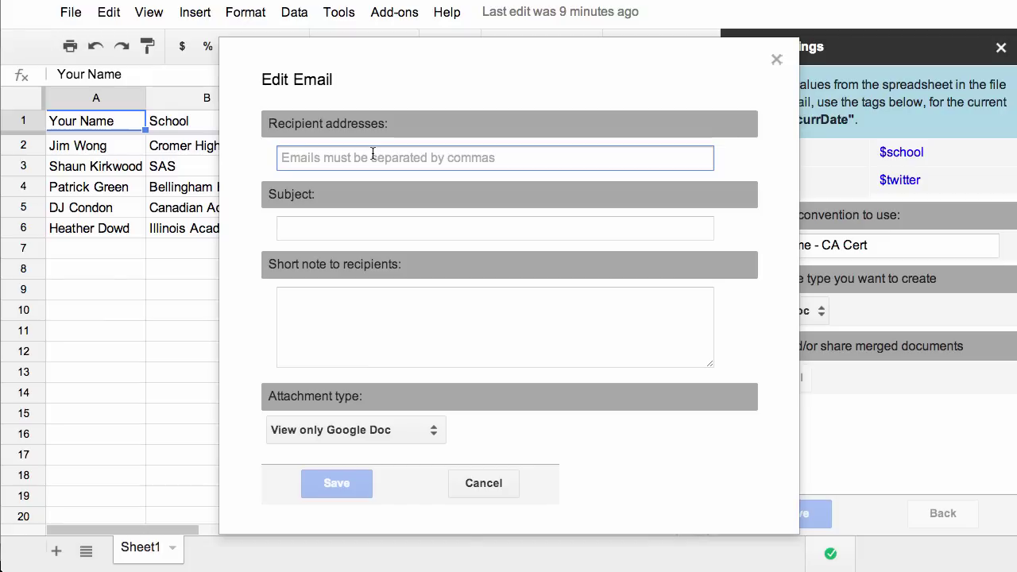
type("$yourname")
key("Tab")
type("Here's your certificate!!")
key("Tab")
type("Congrats on attending")
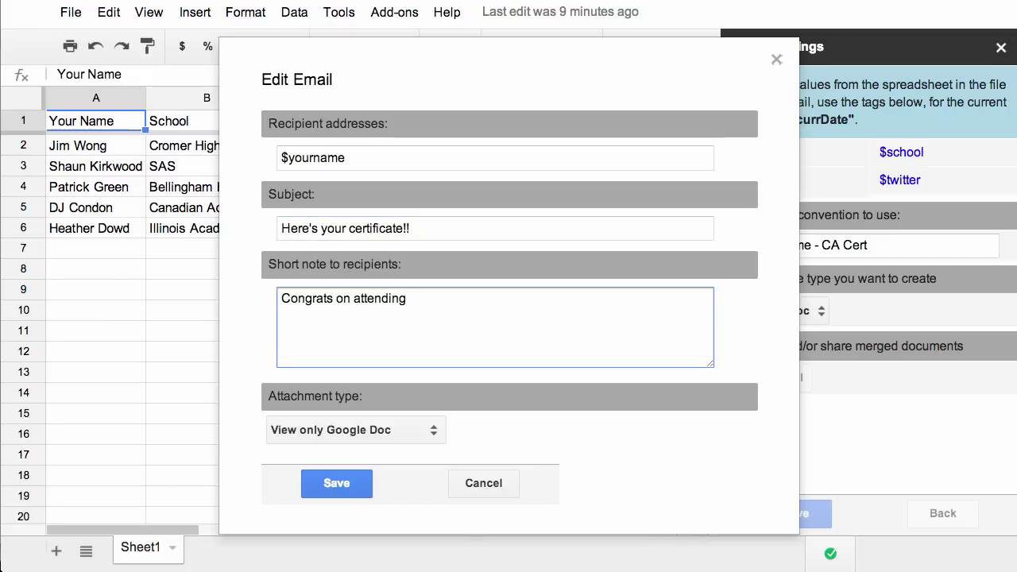
type(" $workshop!")
key("Return")
type("See you soon")
key("Return")
type("Jay")
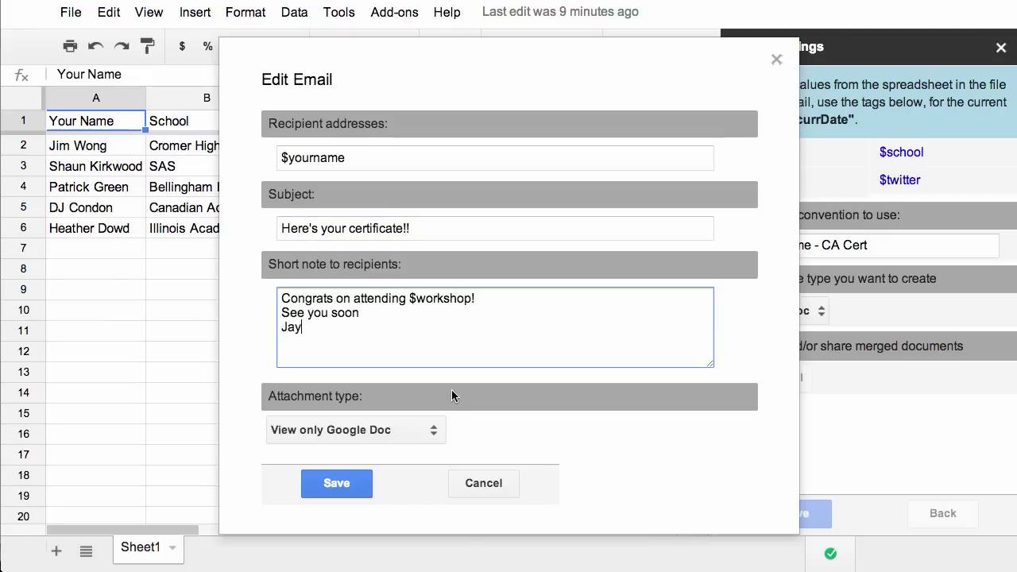
Set the email attachment type to PDF and save the email settings.
left_click(434, 431)
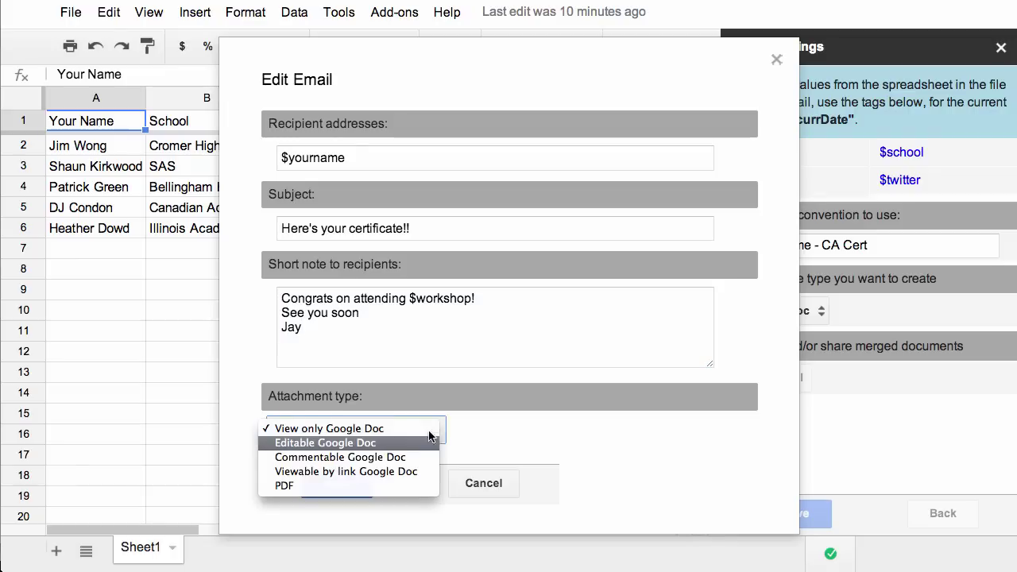
left_click(414, 485)
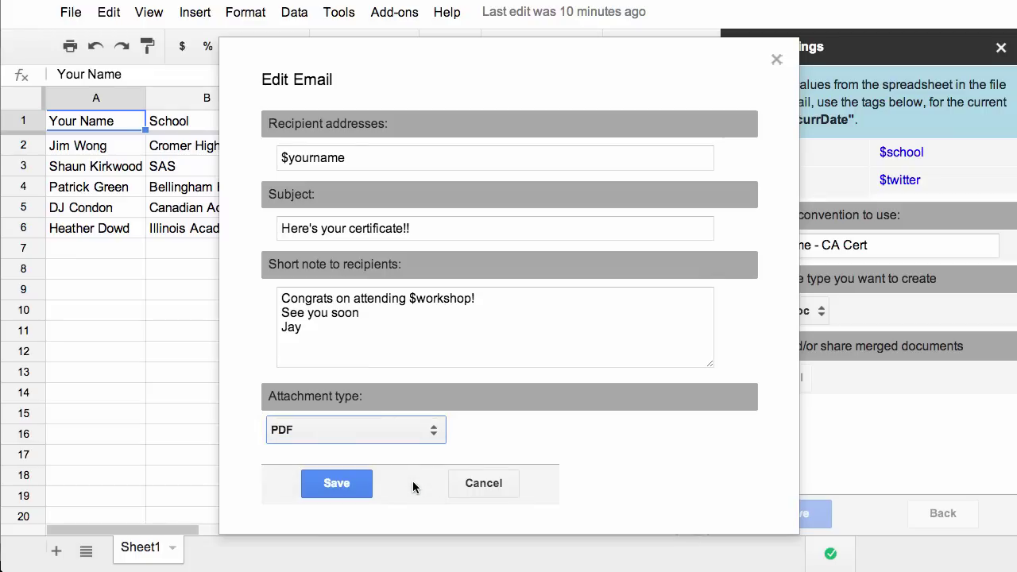
left_click(344, 484)
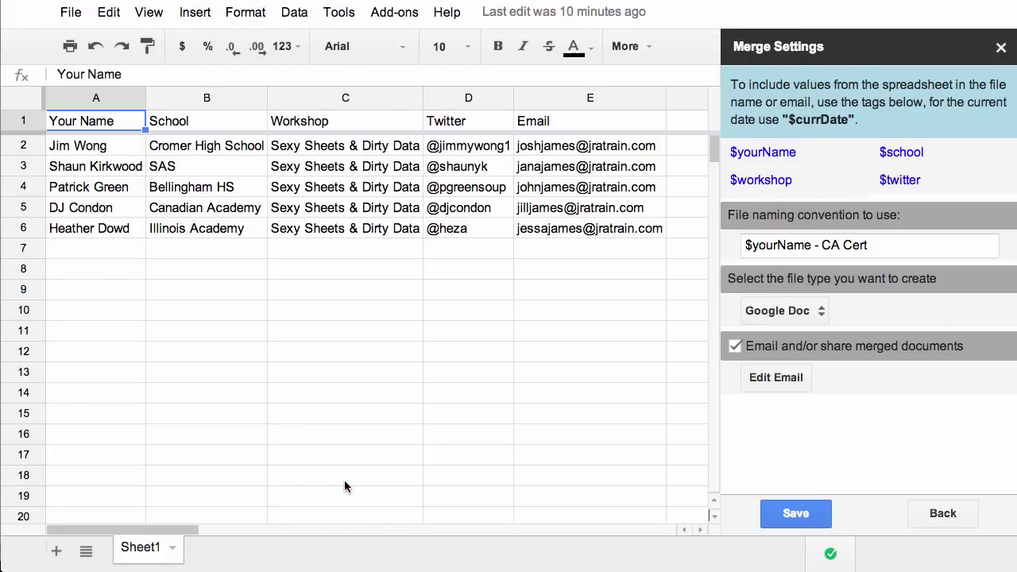
Save the merge settings and view the new Merged Doc ID, URL and Link columns.
left_click(801, 512)
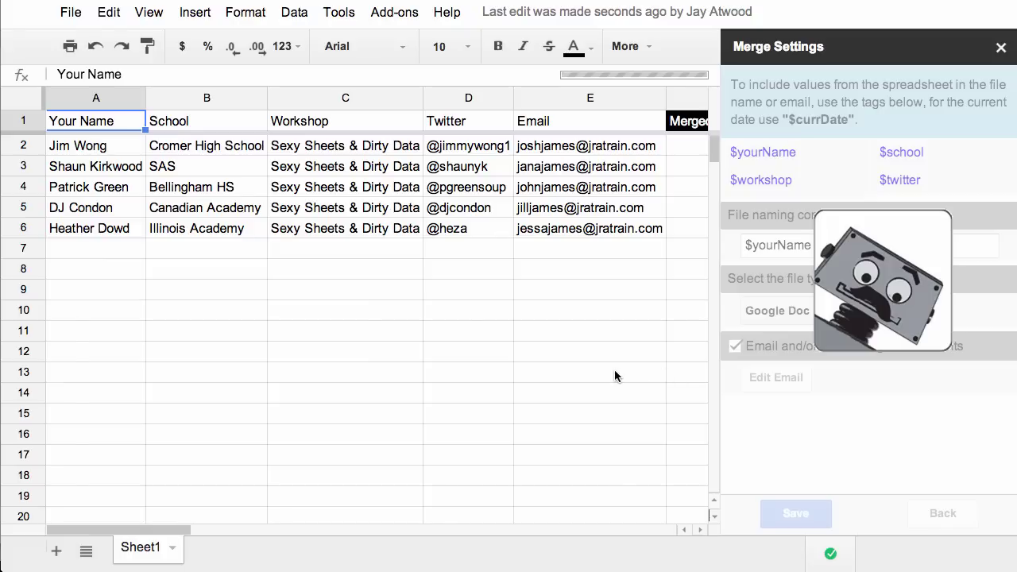
scroll(614, 369, "right", 3)
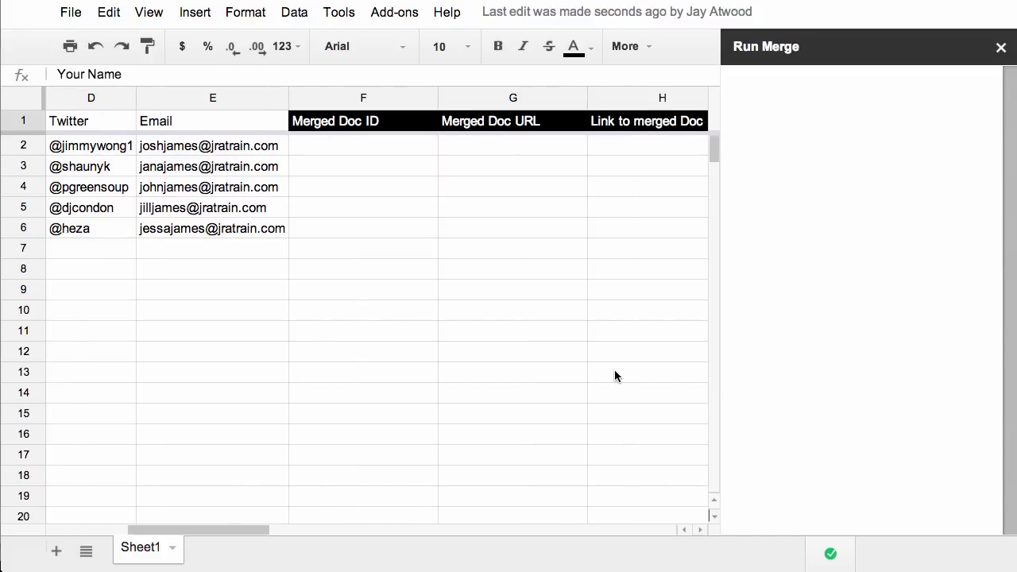
scroll(614, 370, "right", 1)
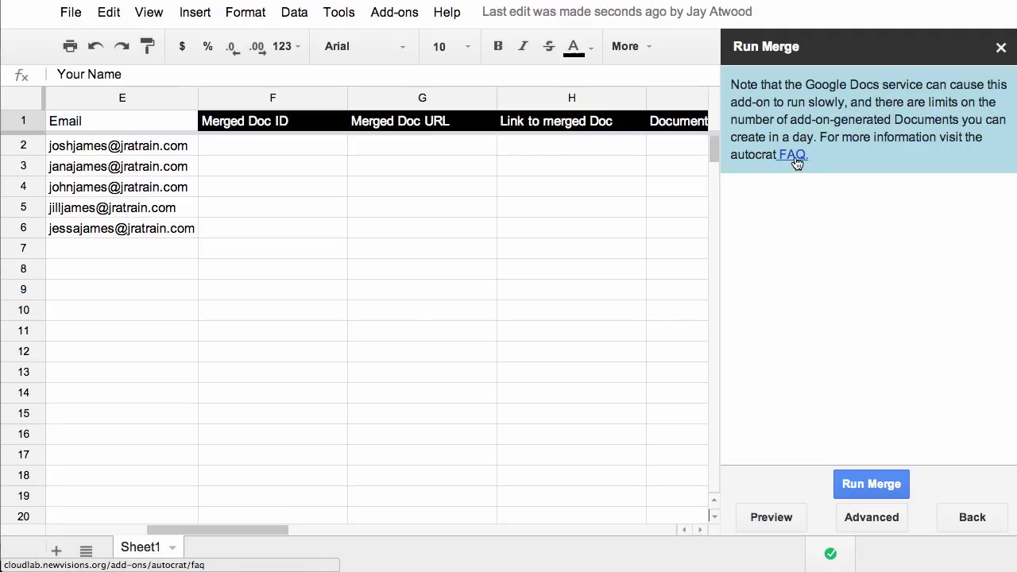
In Advanced Settings keep Your Name as the condition column, try Add Folder, then go back.
left_click(880, 518)
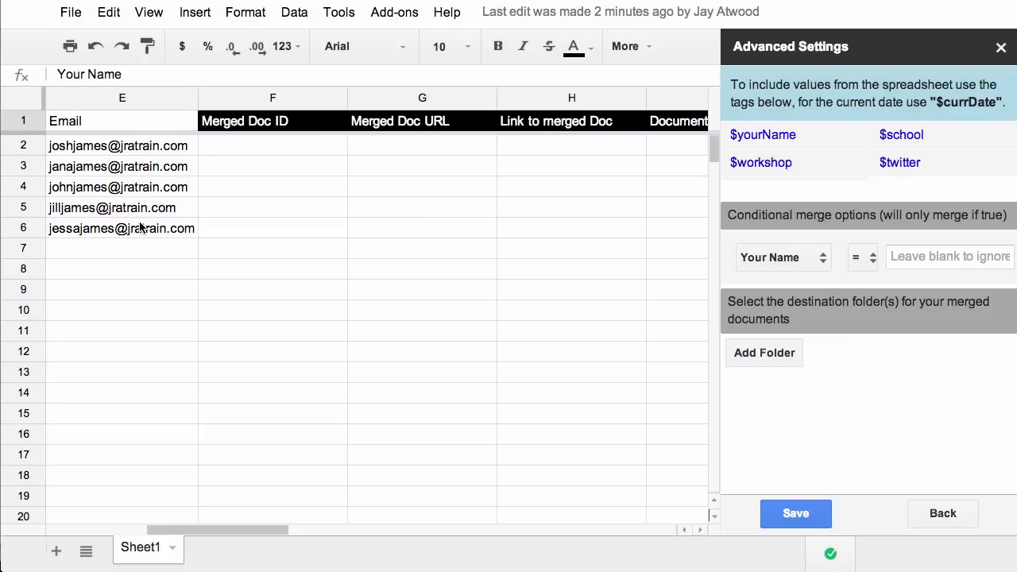
left_click(802, 257)
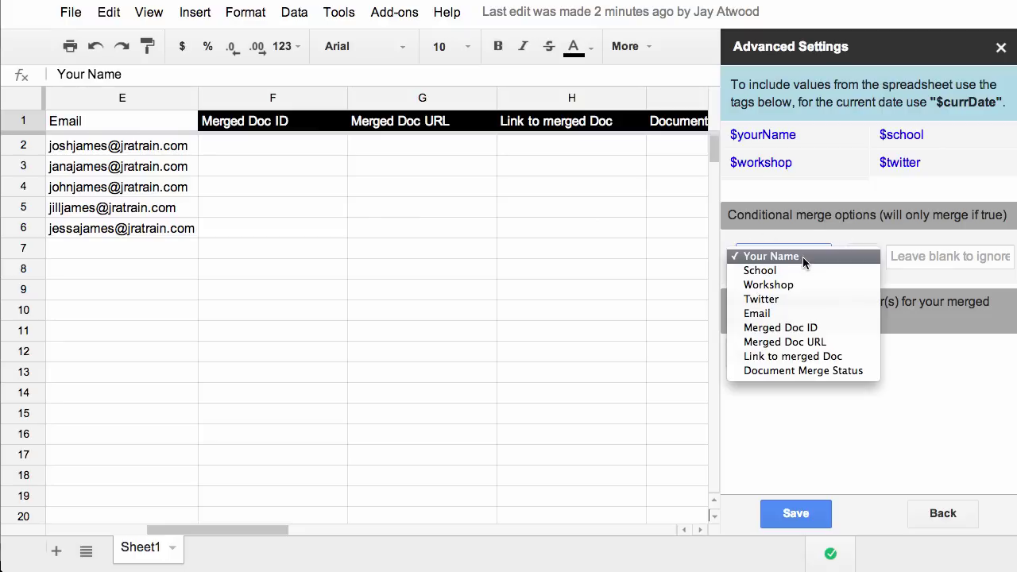
left_click(910, 255)
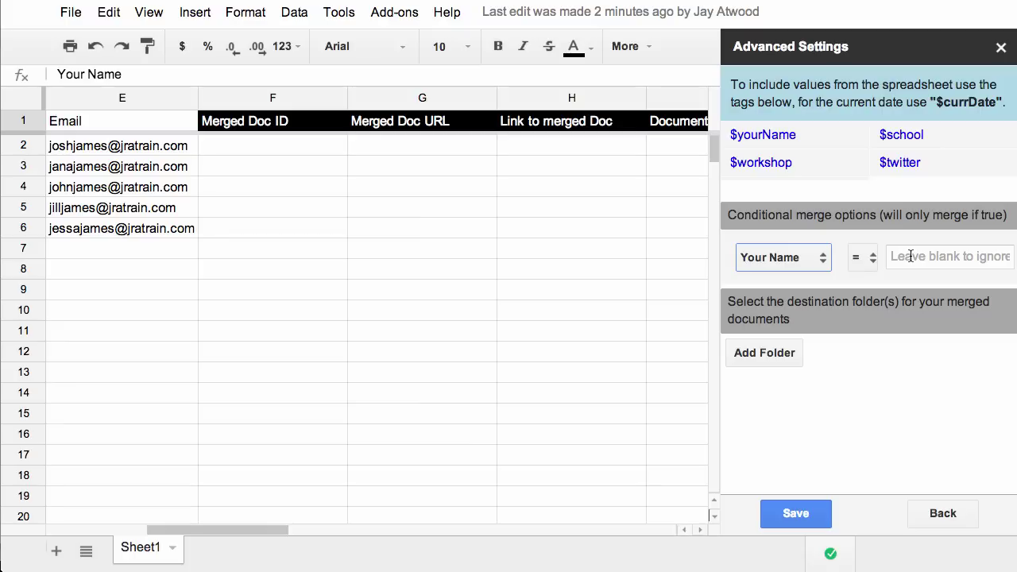
left_click(785, 353)
left_click(956, 516)
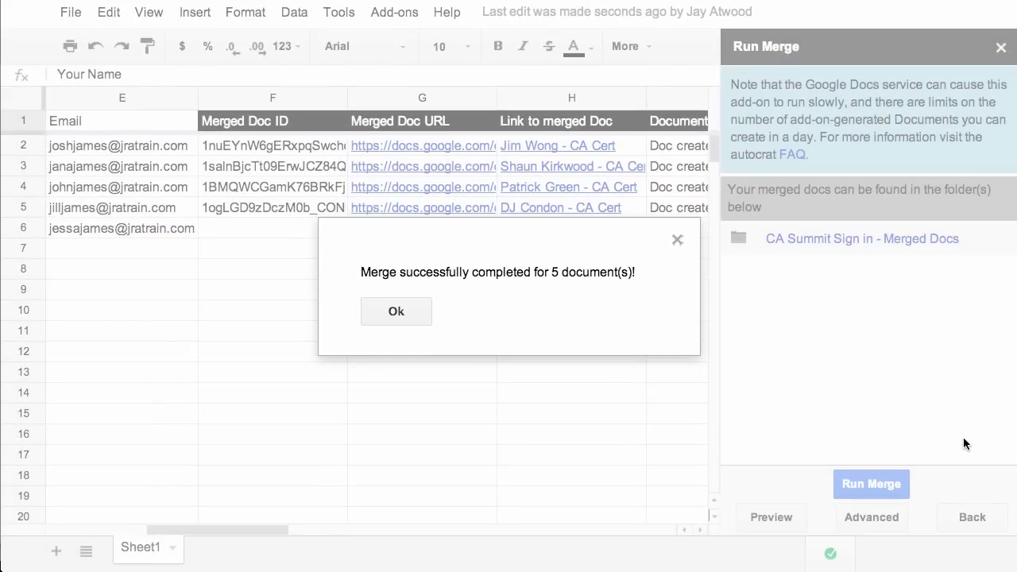
Dismiss the merge-complete message after all five certificate docs are created.
left_click(398, 318)
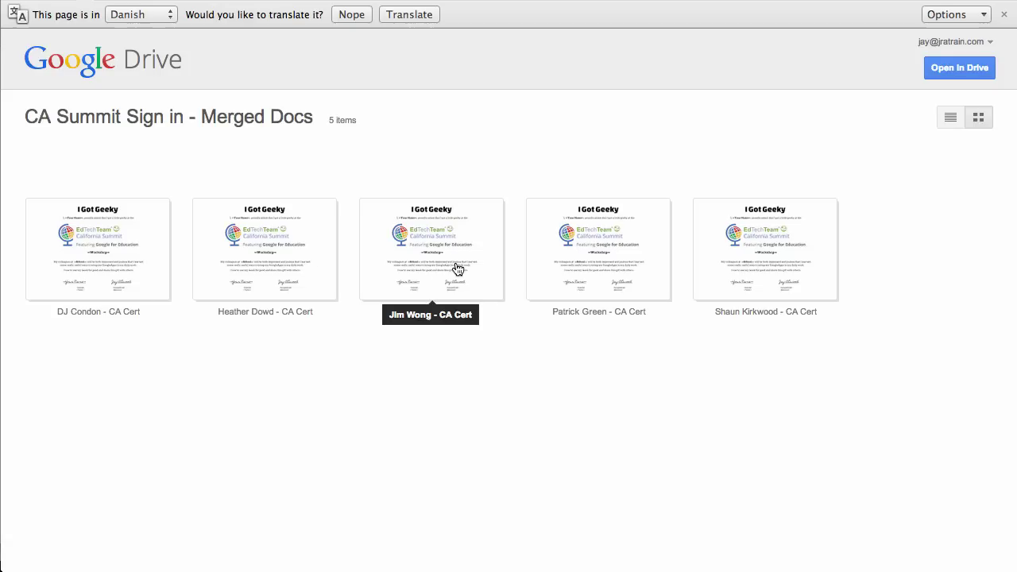
Preview one 'I Got Geeky' certificate and the previous one to check names and schools, then close.
left_click(598, 264)
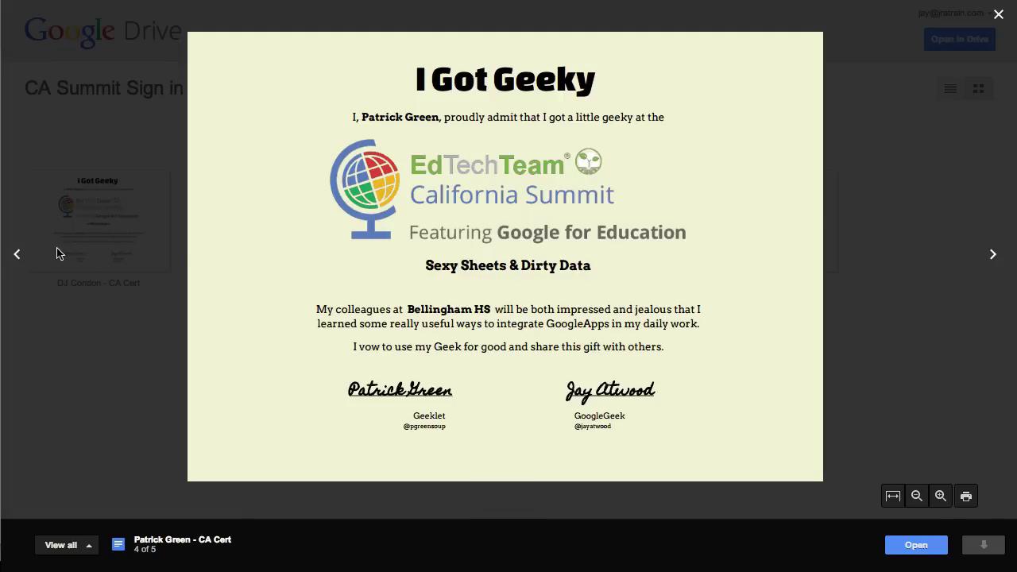
left_click(16, 255)
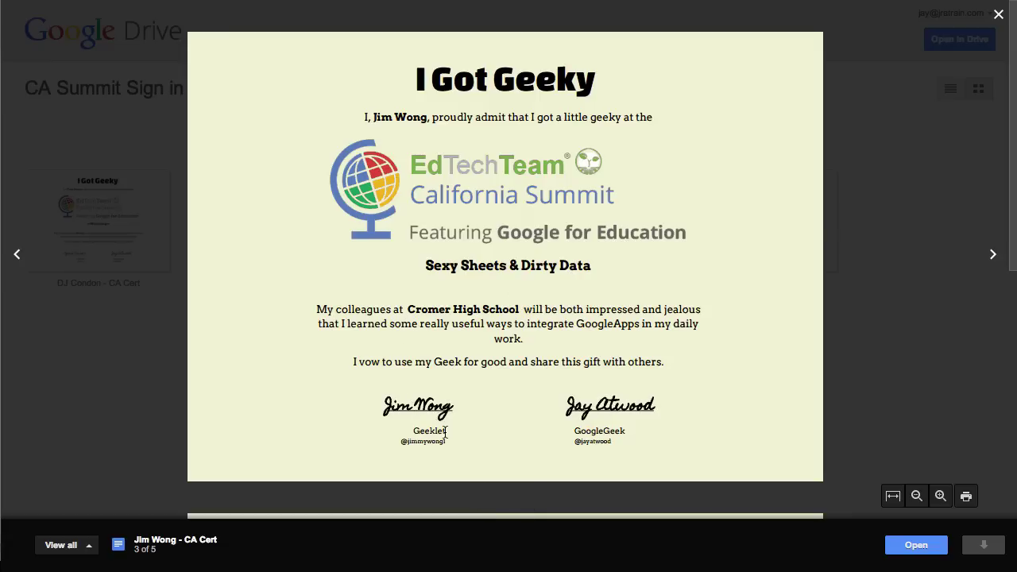
left_click(998, 15)
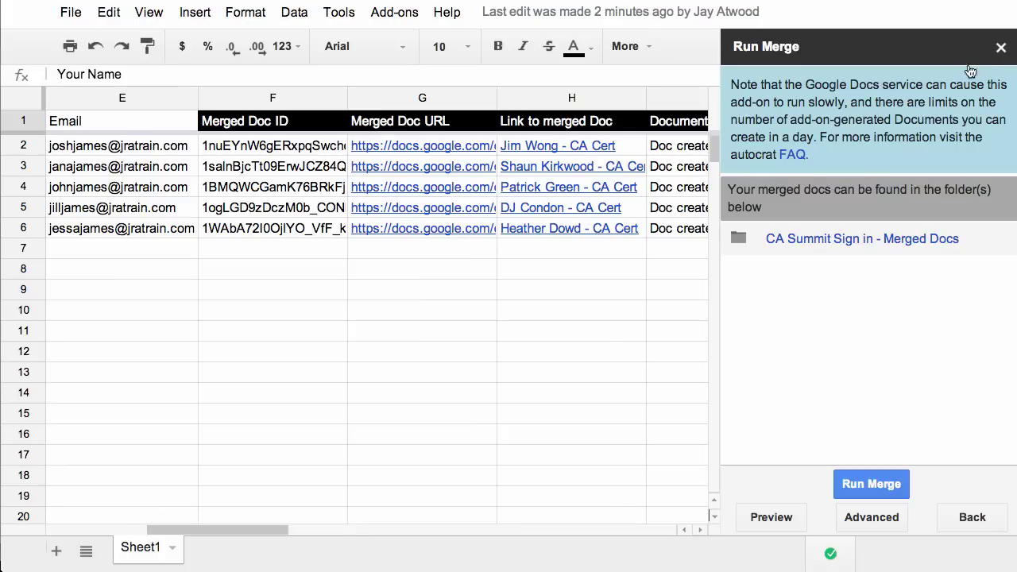
Close the Run Merge panel and scroll across the logged doc IDs, links and merge statuses.
left_click(1000, 48)
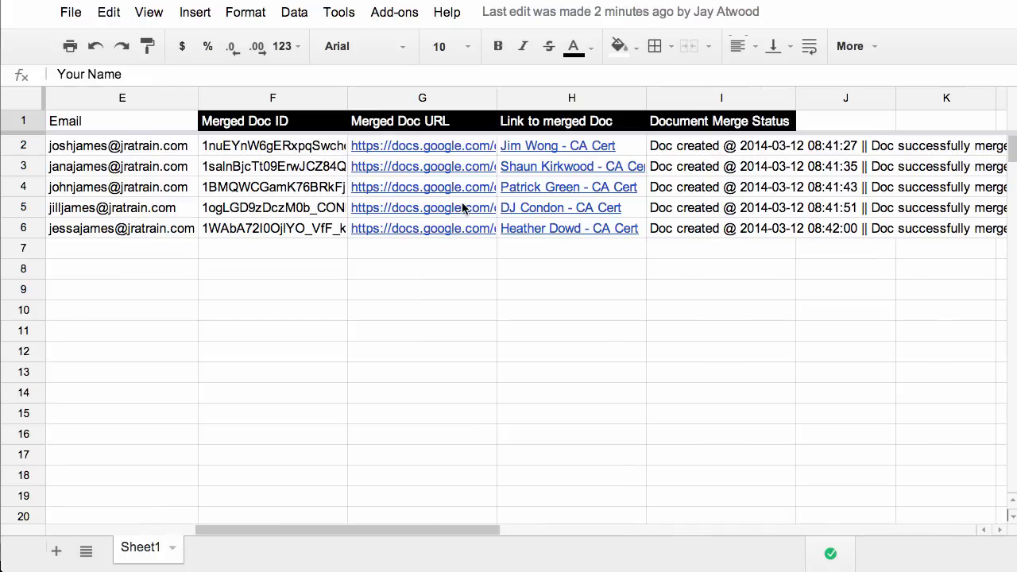
scroll(463, 208, "left", 4)
scroll(463, 208, "right", 3)
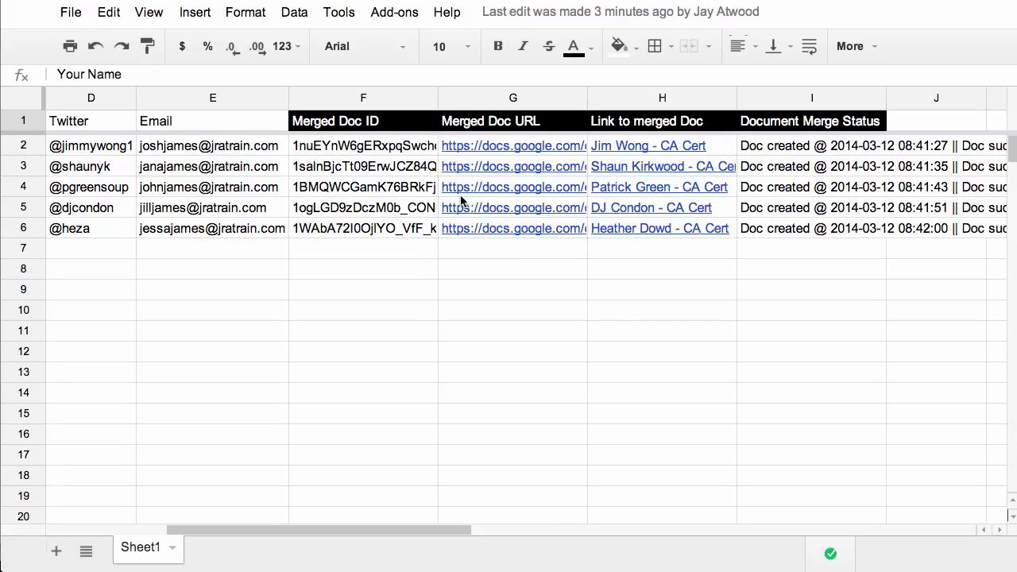
left_click(401, 13)
In autoCrat's Choose Template, add the CA Summit Cert BLUE document as another template.
mouse_move(404, 47)
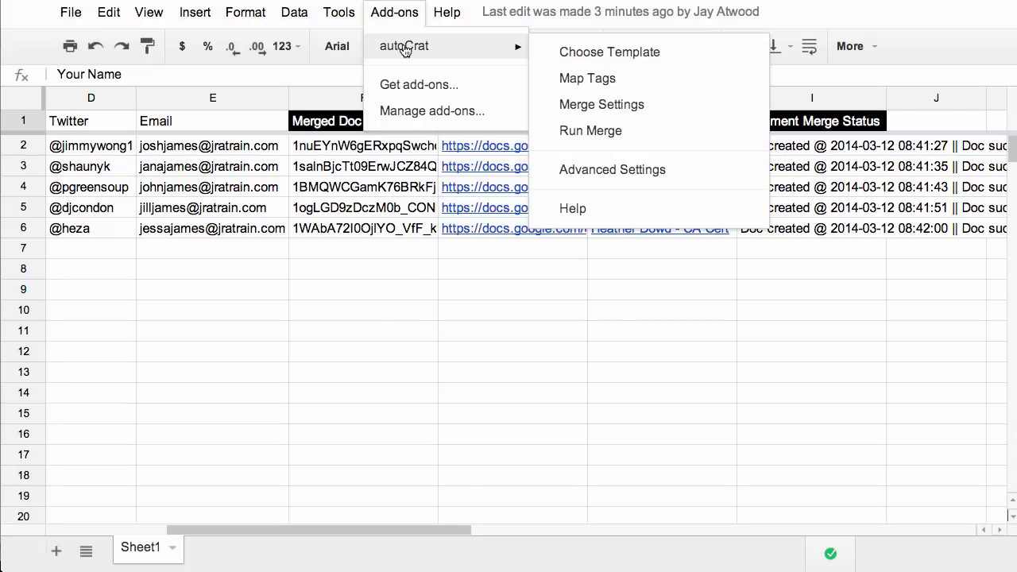
left_click(564, 54)
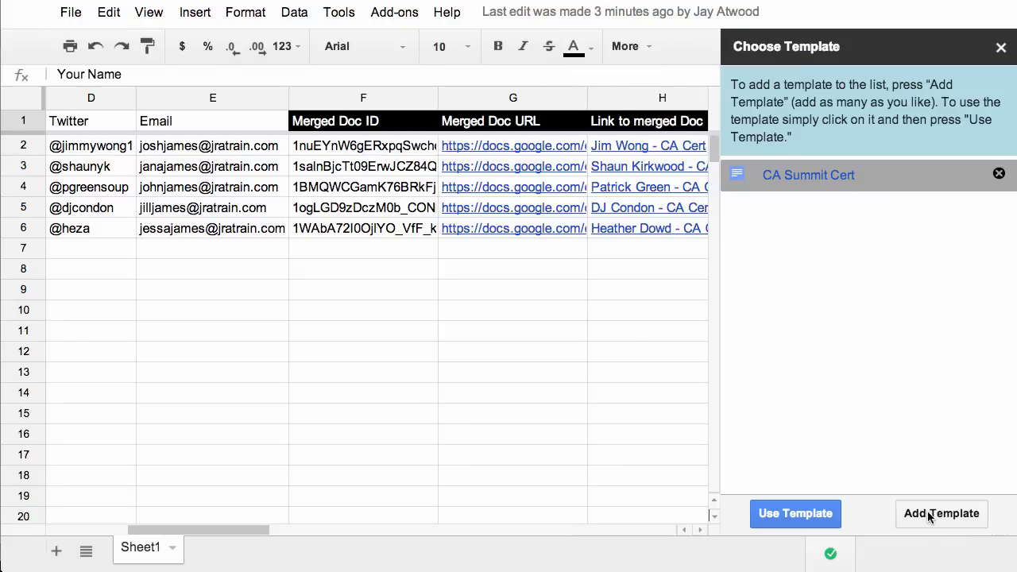
left_click(927, 511)
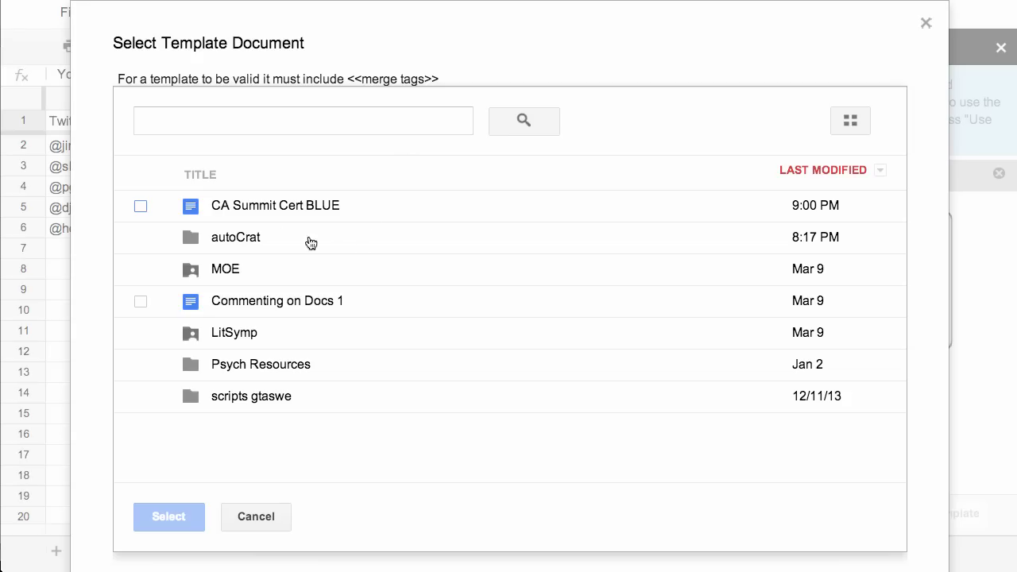
left_click(141, 207)
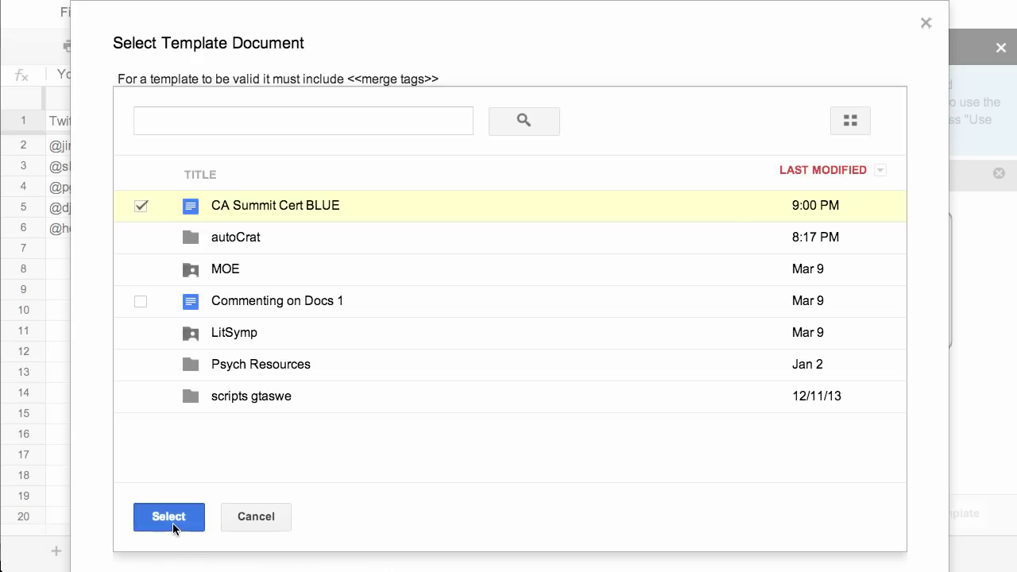
left_click(169, 517)
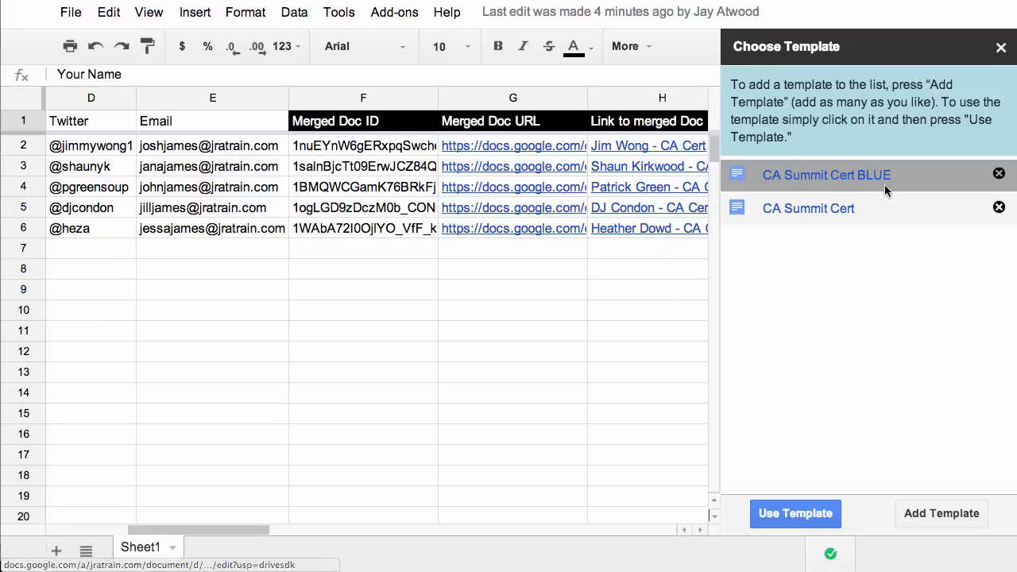
left_click(394, 12)
mouse_move(404, 45)
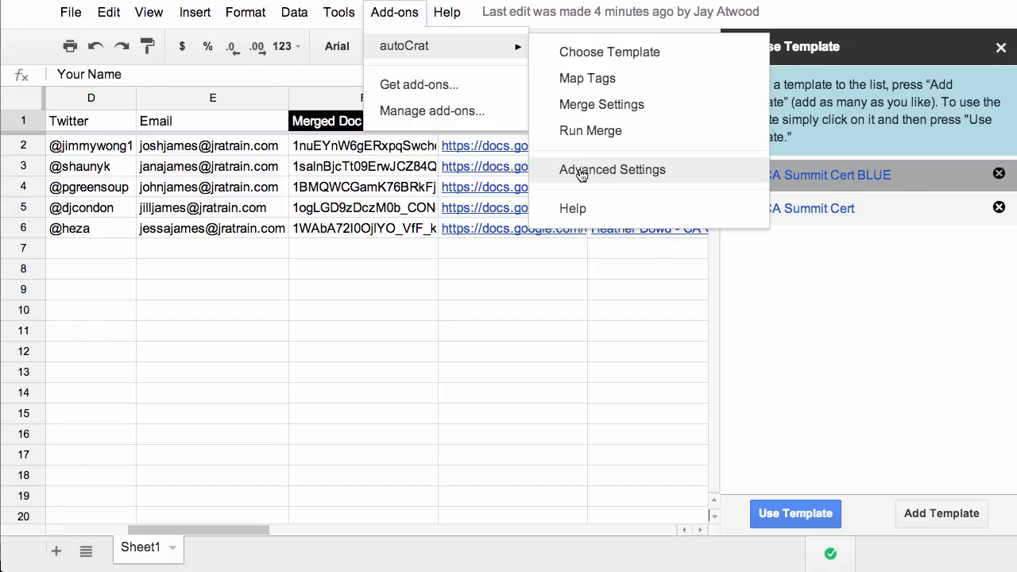
left_click(581, 171)
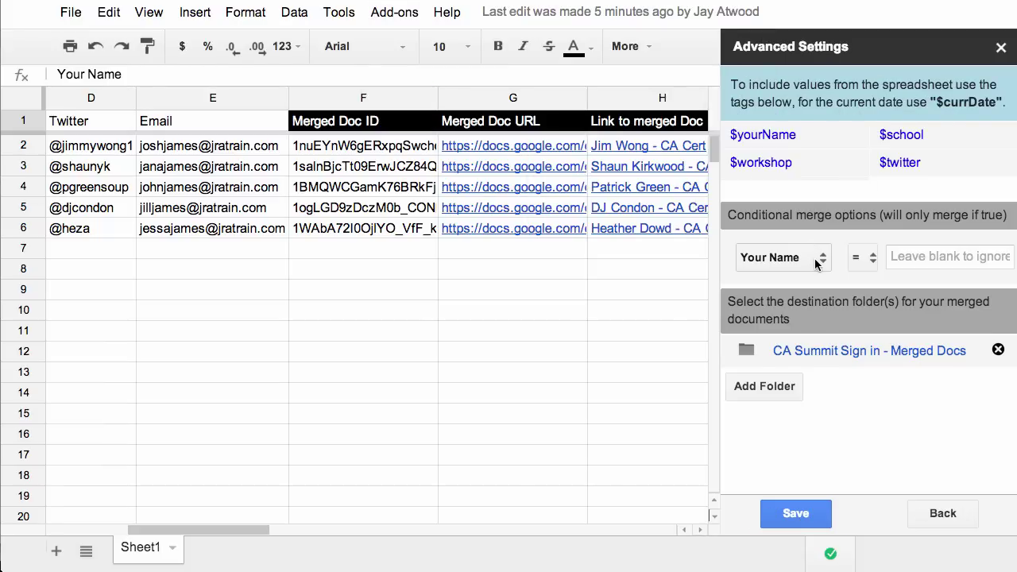
left_click(815, 262)
left_click(830, 242)
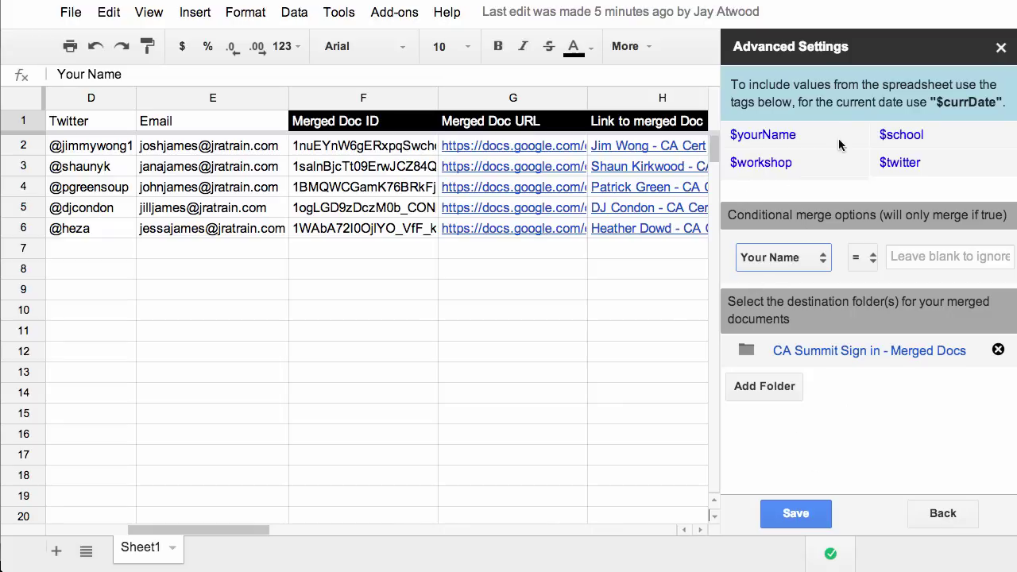
left_click(393, 16)
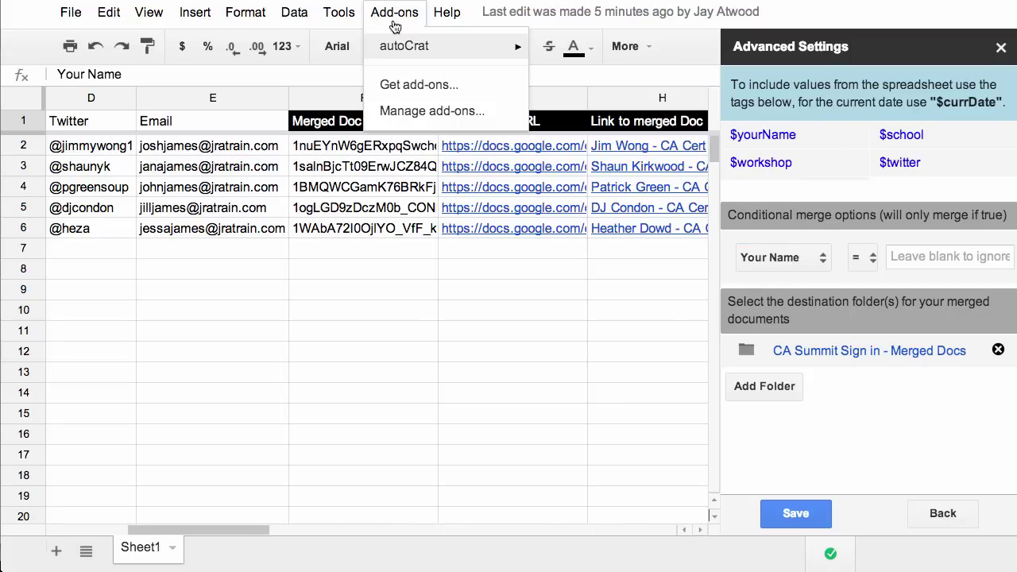
mouse_move(404, 49)
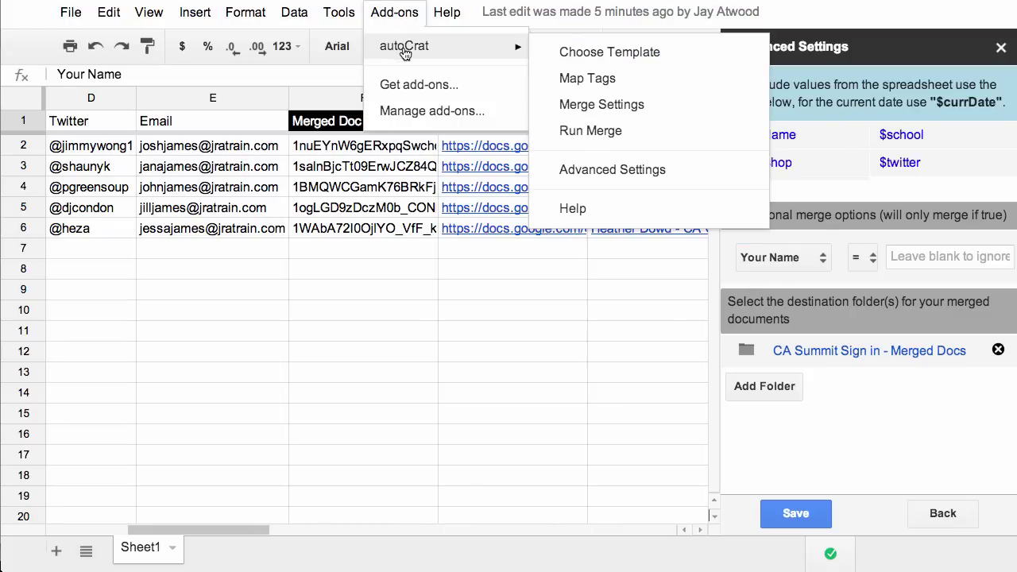
left_click(585, 55)
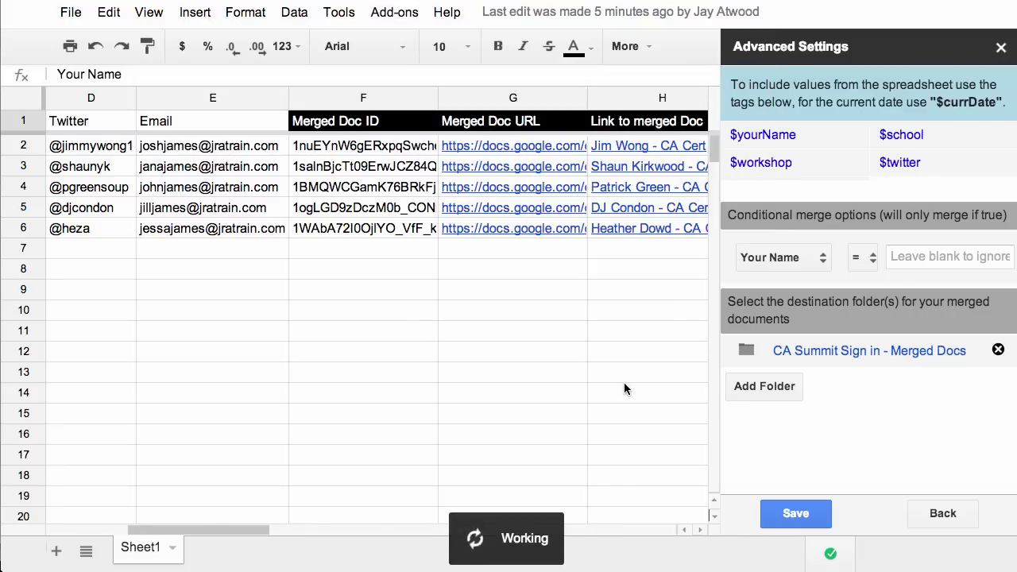